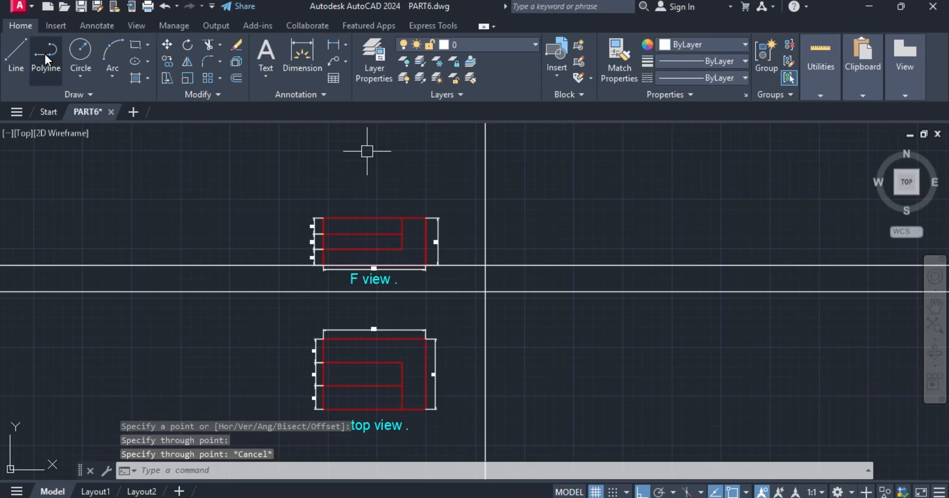
- Draw a vertical polyline 48 mm long upward from the front view's base construction line, beyond the vertical construction line
left_click(47, 59)
scroll(530, 268, "up", 6)
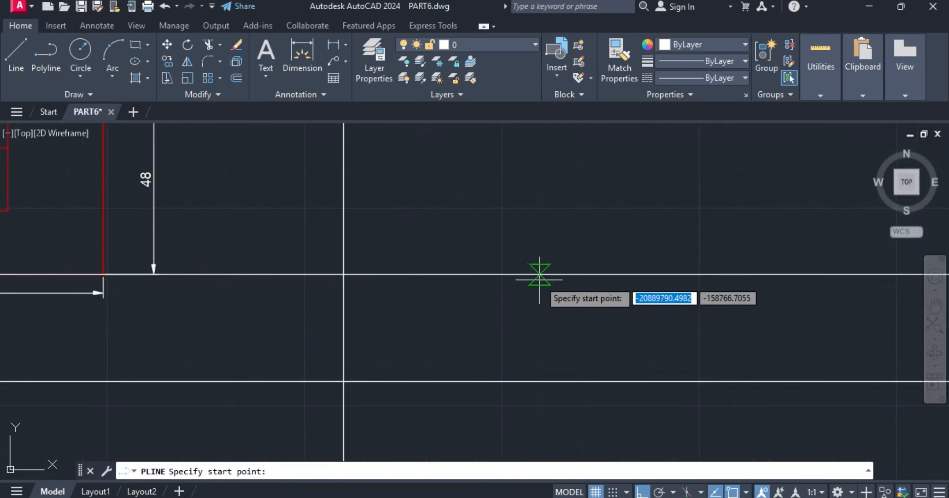
left_click(541, 274)
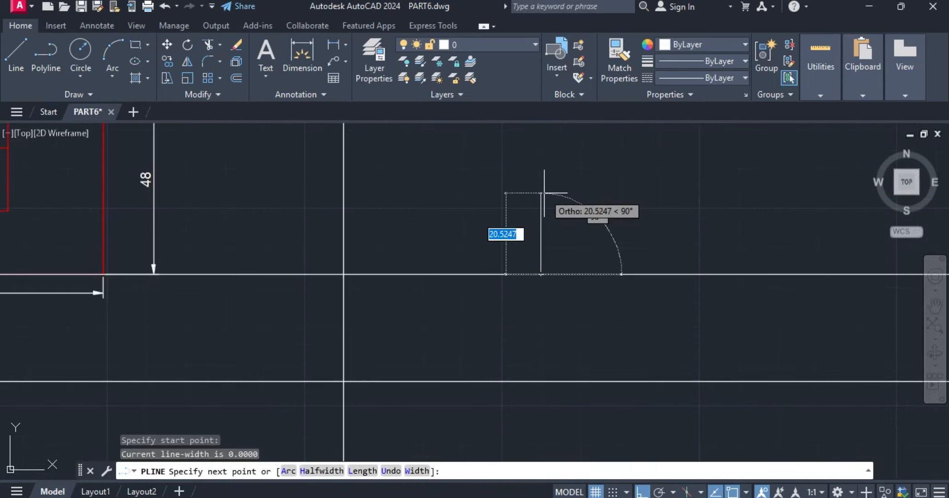
type("48")
key("Return")
scroll(549, 193, "down", 5)
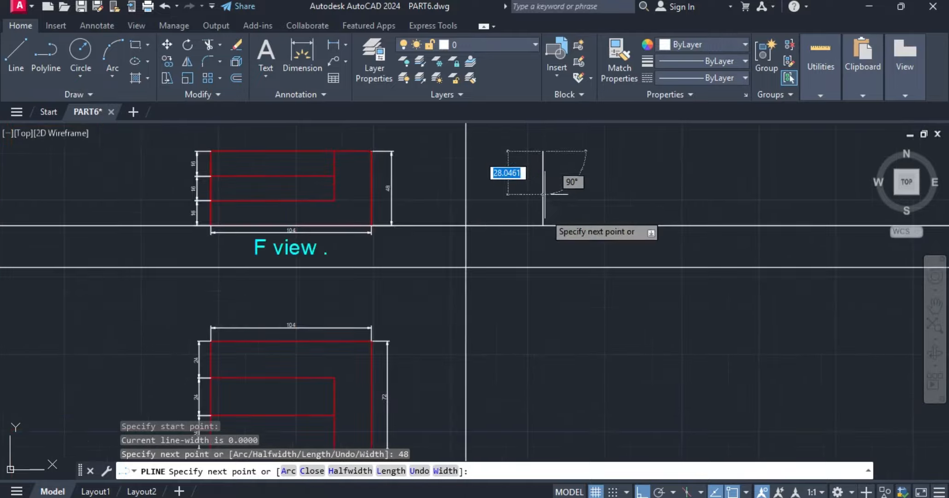
key("Escape")
- Start a second polyline at the foot of the 48 mm line and draw its base segment 72 mm to the right
scroll(544, 217, "up", 6)
key("Return")
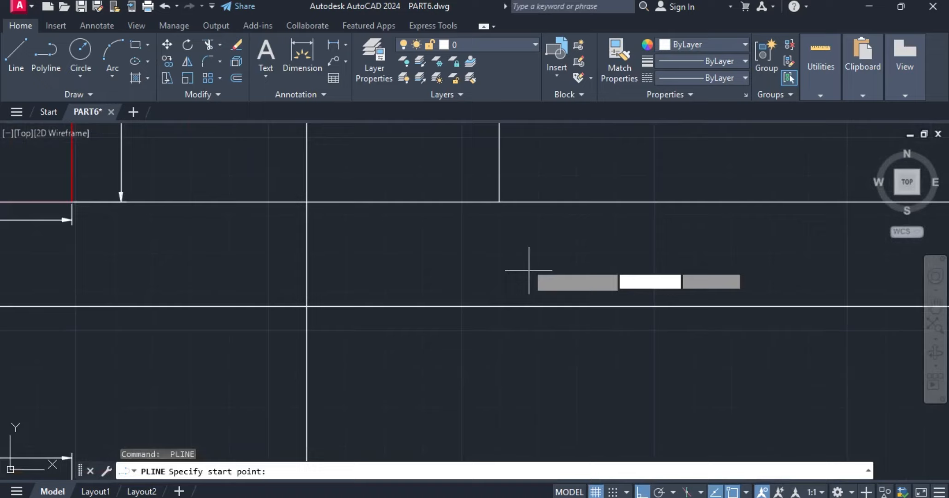
left_click(500, 202)
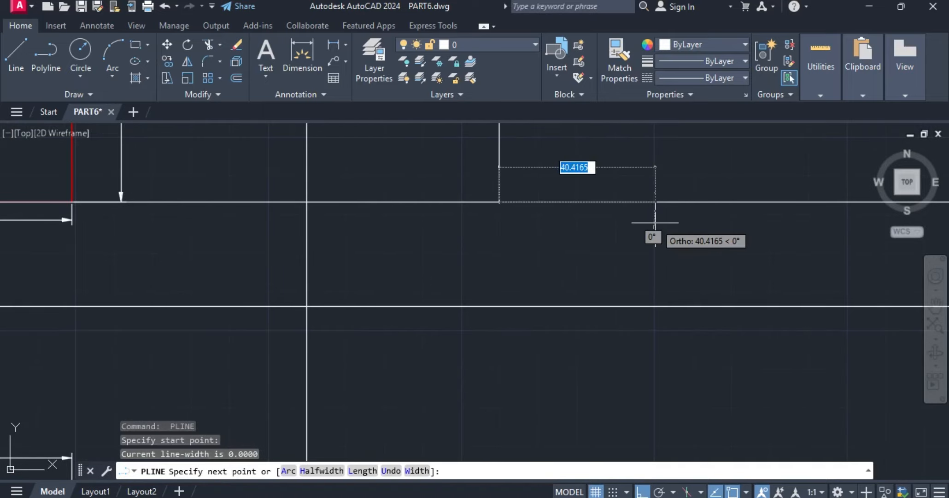
type("72")
key("Return")
scroll(655, 223, "down", 5)
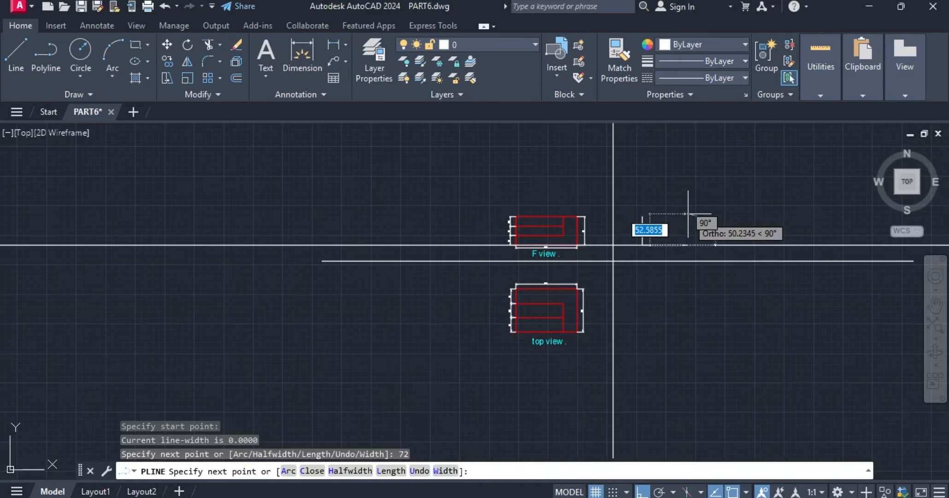
- Continue the polyline 48 mm upward and 72 mm back to the left to close off the side view rectangle
scroll(645, 226, "up", 5)
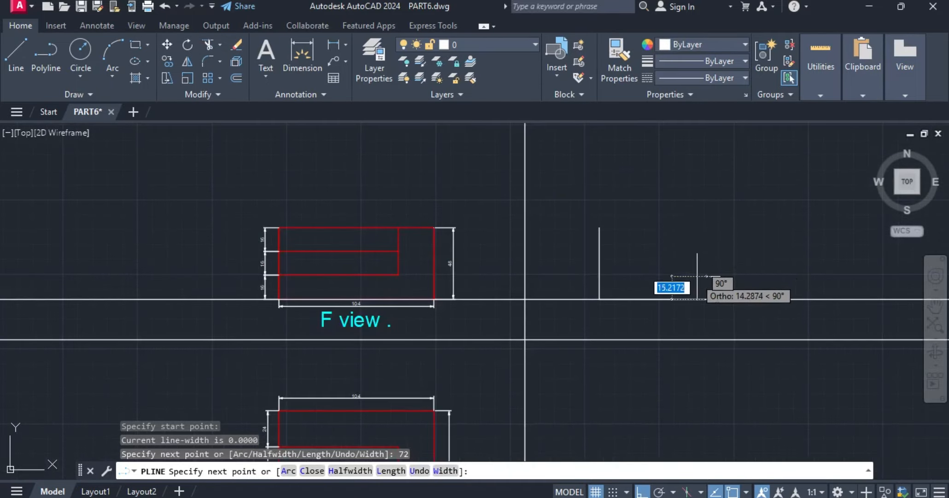
type("4")
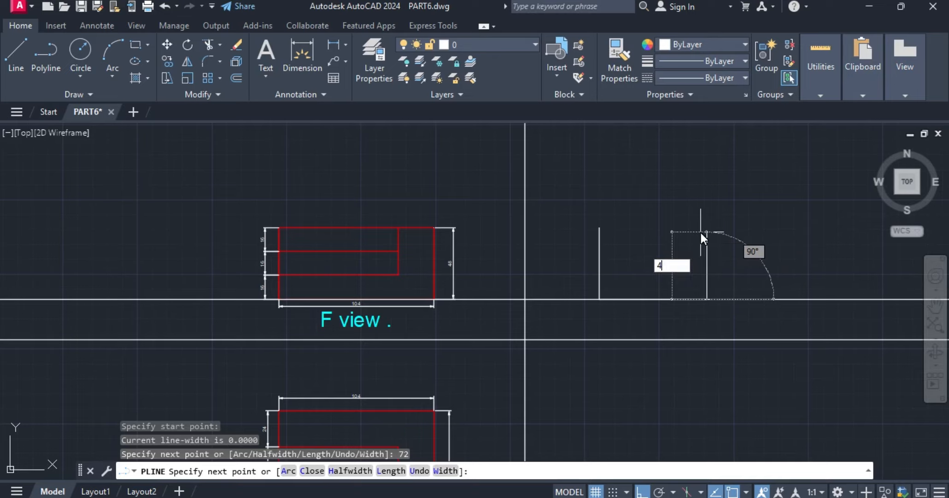
type("8")
key("Return")
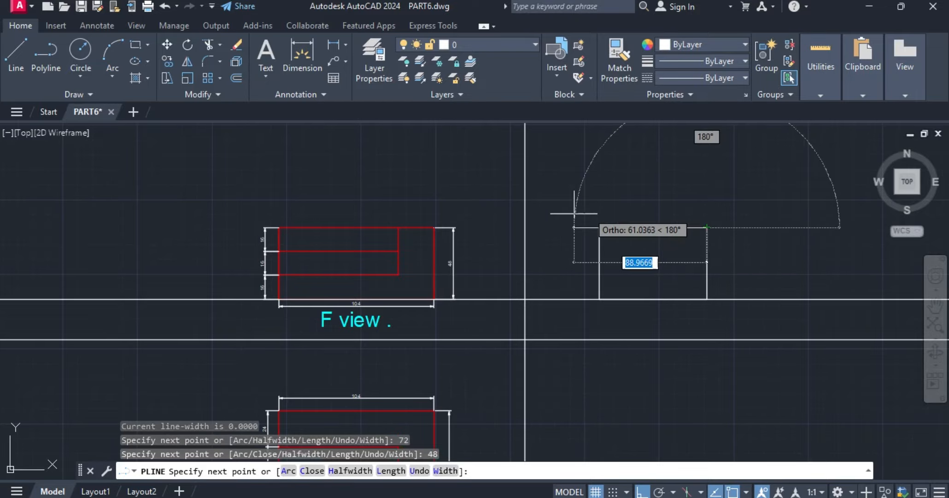
type("72")
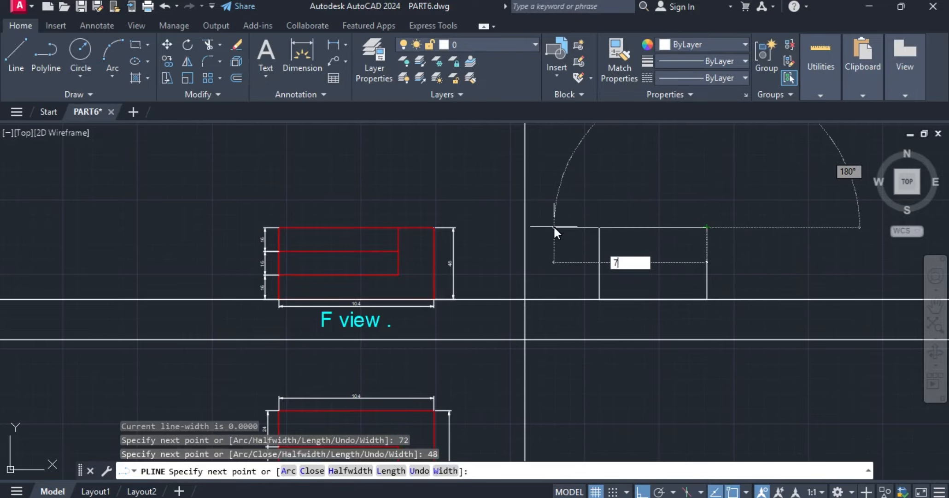
key("Return")
key("Return")
key("Return")
key("Escape")
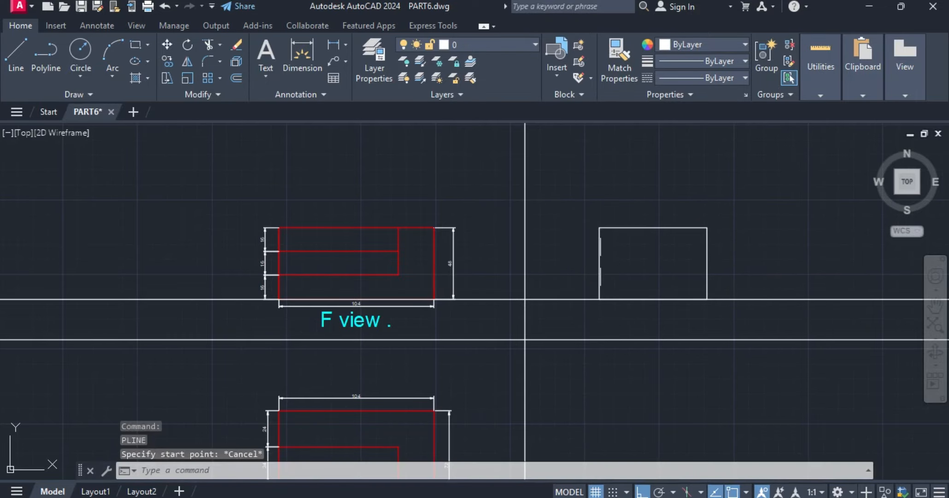
left_click(617, 264)
left_click(566, 250)
key("Escape")
key("Escape")
key("Escape")
scroll(648, 251, "down", 2)
scroll(677, 268, "up", 4)
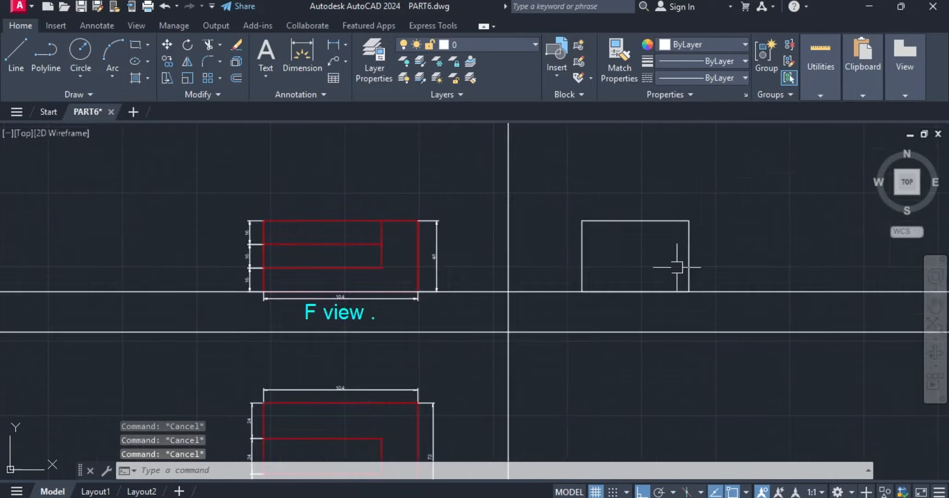
- Delete the horizontal construction line running along the base of the front view and the side view rectangle
left_click(754, 316)
left_click(725, 293)
key("Delete")
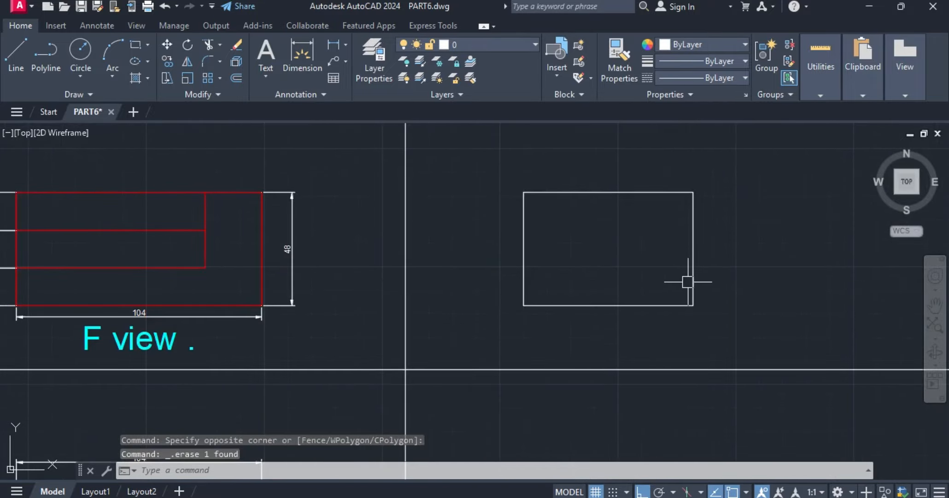
scroll(665, 237, "down", 3)
scroll(642, 271, "up", 3)
key("Escape")
key("Escape")
scroll(666, 258, "down", 3)
key("Escape")
scroll(666, 258, "up", 3)
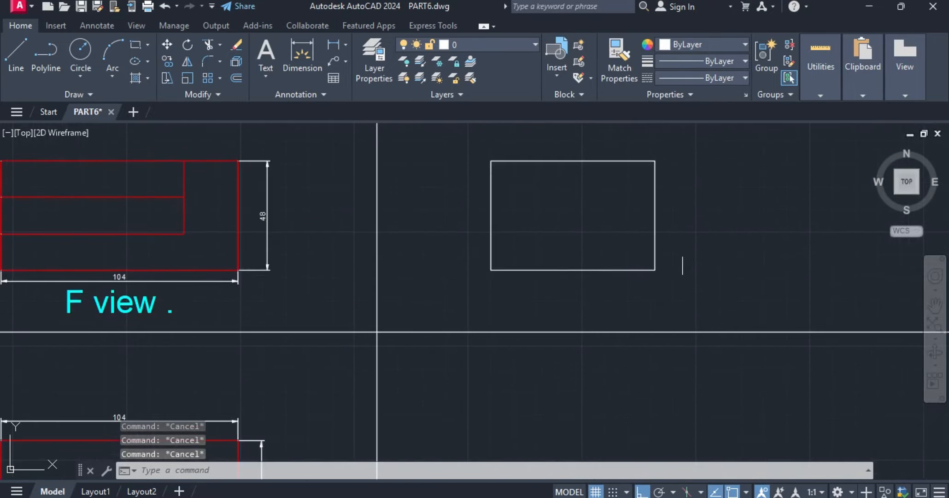
- Examine the side view's stepped profile and dimensions in the reference drawing image, and return to the drawing
scroll(683, 265, "down", 2)
scroll(630, 238, "up", 1)
key("Return")
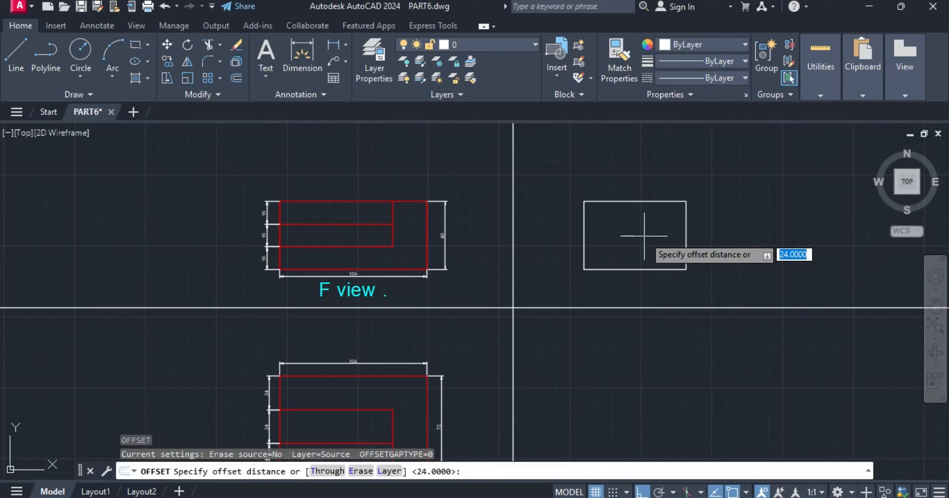
left_click(683, 496)
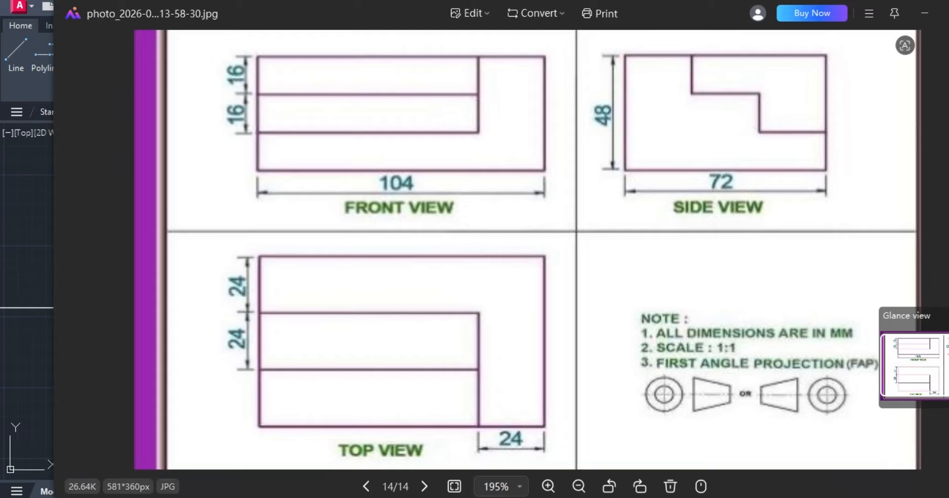
left_click(683, 497)
key("Escape")
key("Escape")
key("Escape")
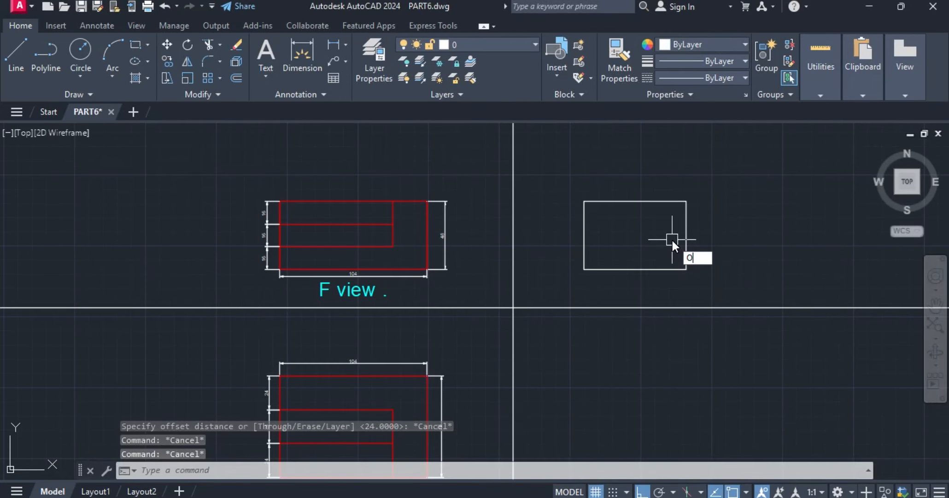
- Try to offset the right edge of the side view rectangle inward by 24 mm
type("o")
key("Return")
type("24")
key("Return")
scroll(675, 239, "up", 4)
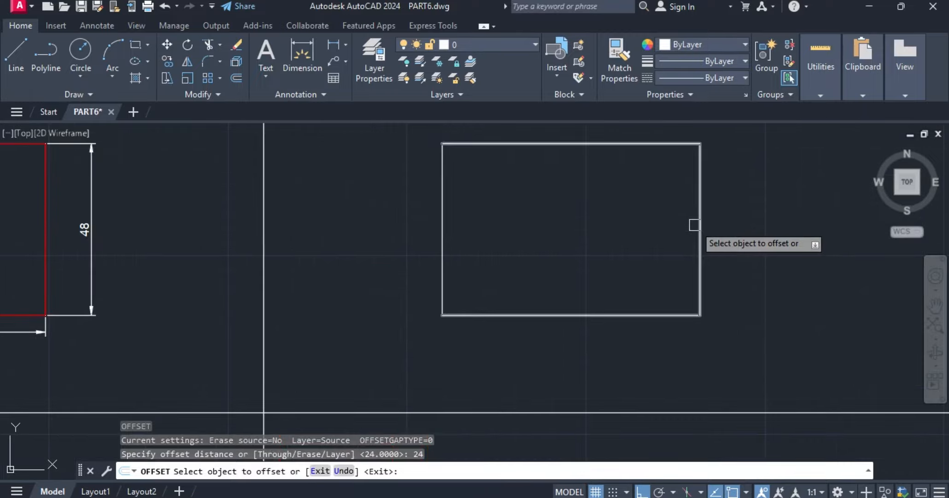
left_click(694, 224)
left_click(625, 253)
key("Escape")
key("Escape")
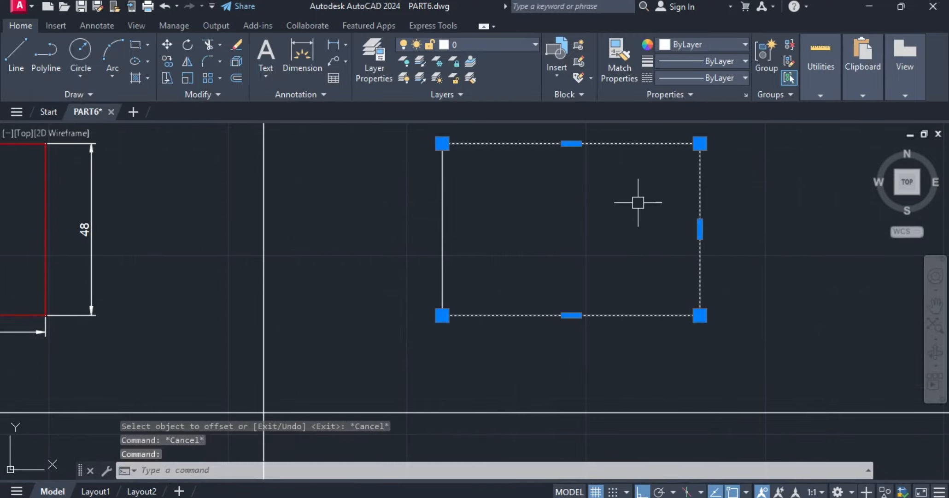
key("Return")
key("Escape")
key("Escape")
key("Escape")
key("Escape")
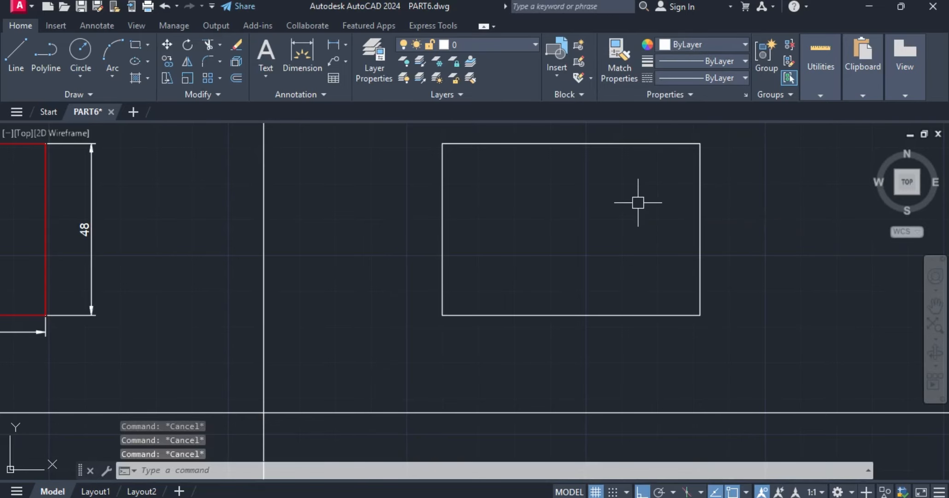
key("Return")
key("Escape")
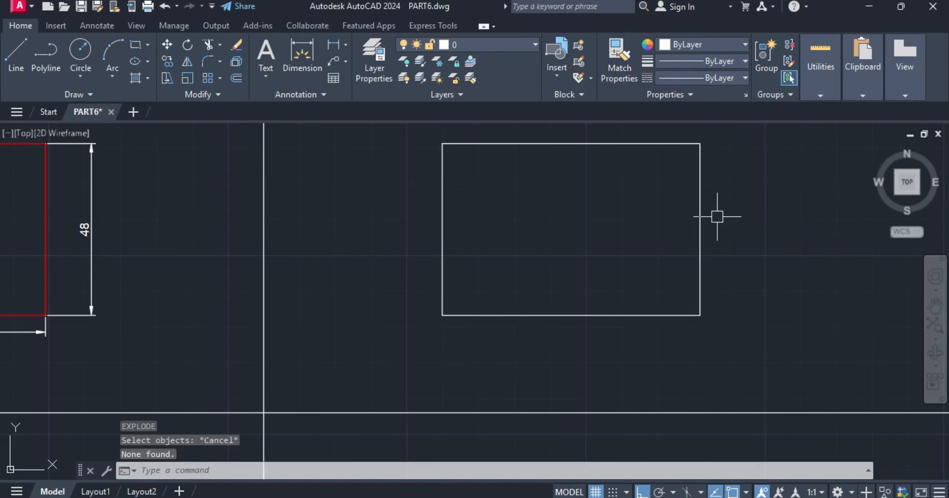
key("Escape")
left_click(717, 213)
left_click(686, 220)
type("Z")
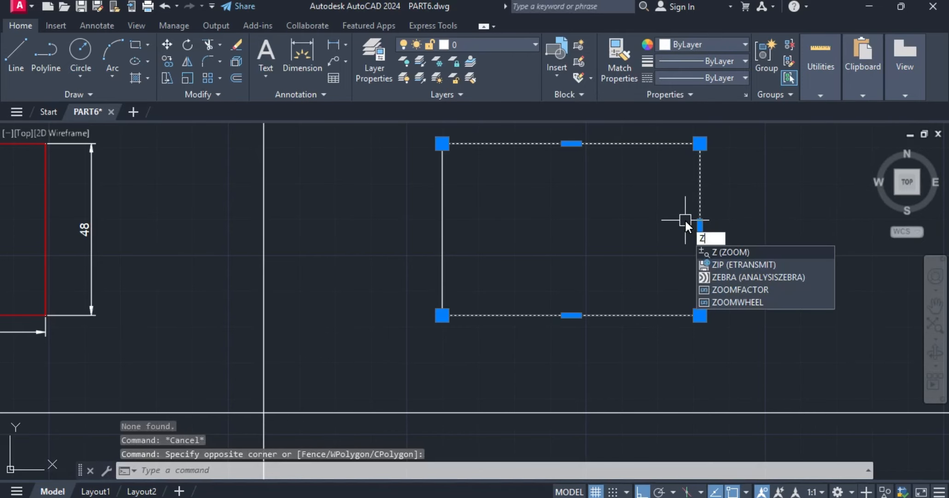
key("Escape")
- Explode the side view's three-sided polyline into separate lines
left_click(717, 213)
left_click(660, 209)
type("X")
key("Return")
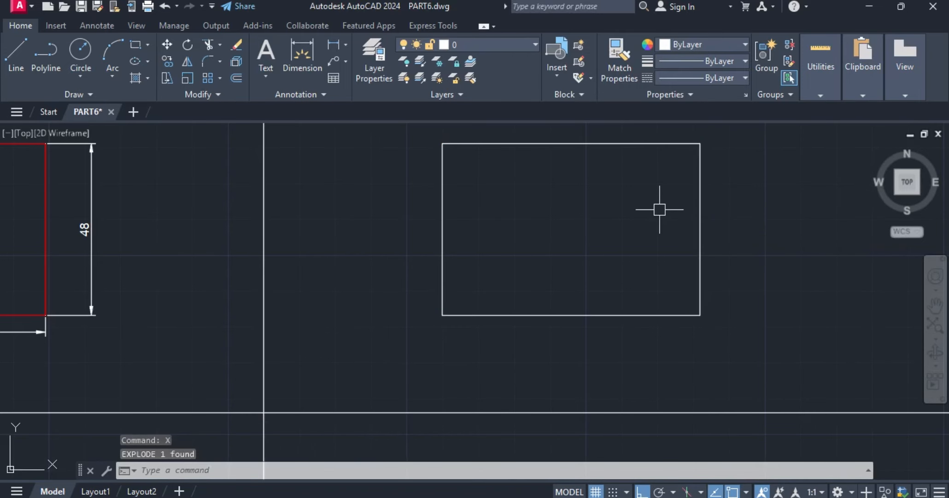
key("Escape")
- Offset the side view's right edge 24 mm to the left, and offset the resulting line another 24 mm left
key("Return")
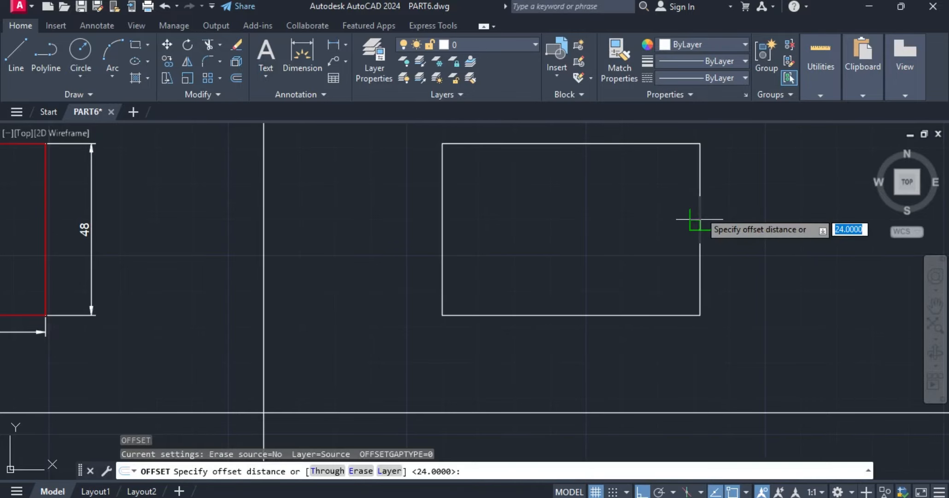
type("24")
key("Return")
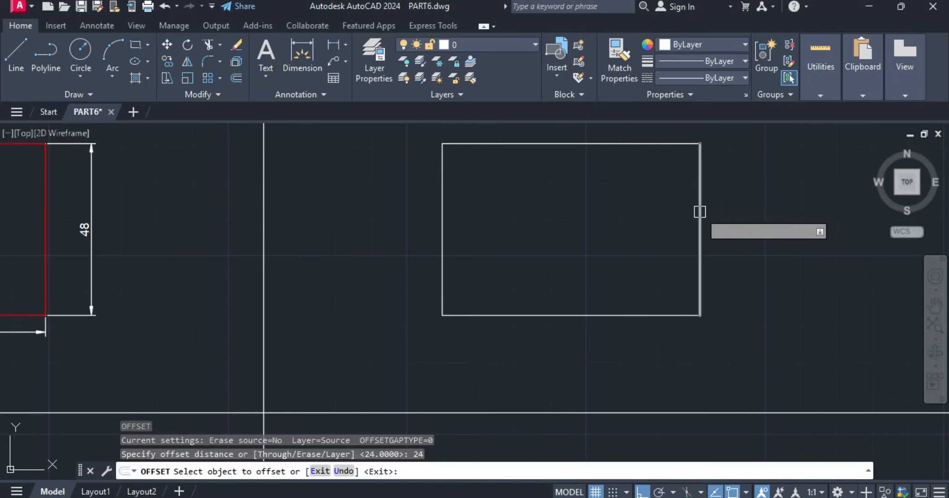
left_click(699, 213)
left_click(586, 218)
left_click(615, 217)
left_click(521, 216)
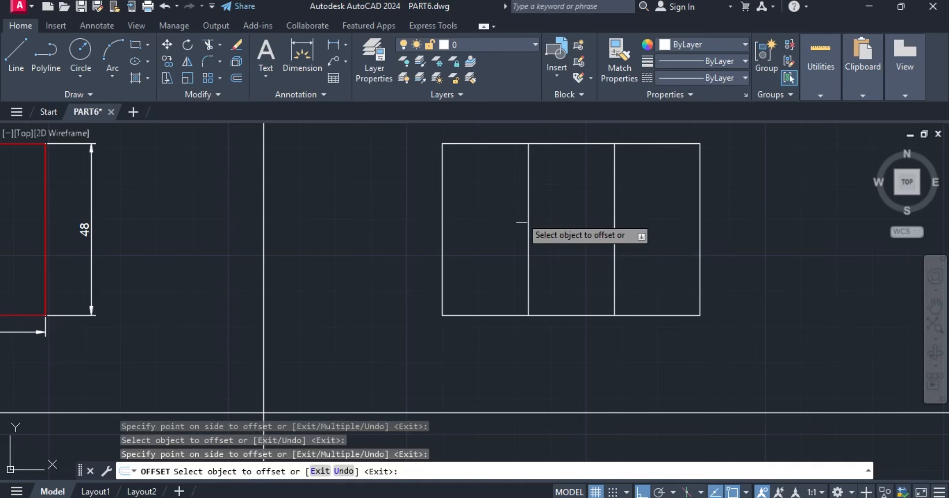
key("Escape")
key("Return")
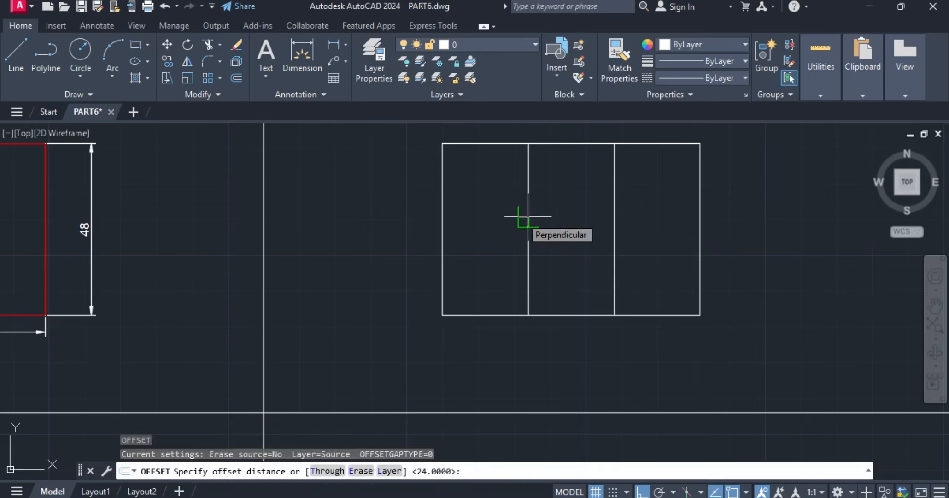
type("24")
key("Return")
left_click(524, 216)
left_click(576, 216)
scroll(577, 217, "down", 2)
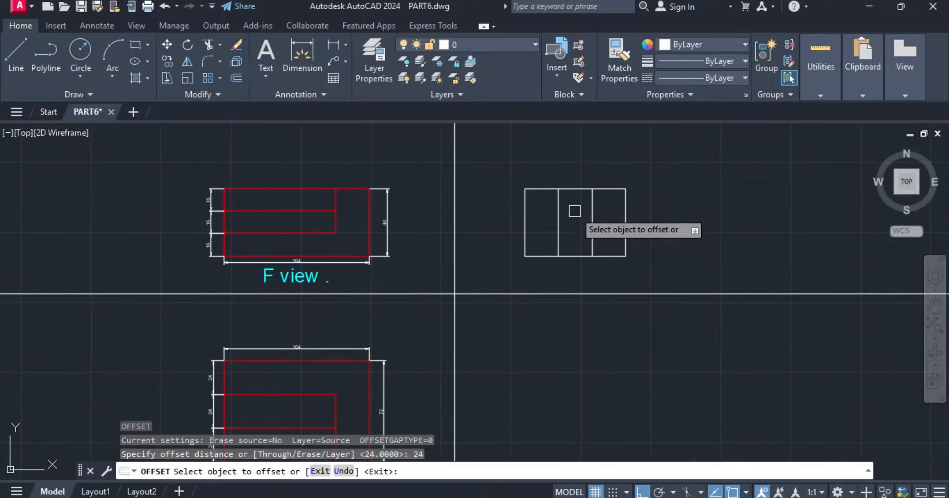
key("Escape")
key("Escape")
key("Escape")
- Draw a horizontal construction line through the front view's lower inner line, extending across the side view
type("X")
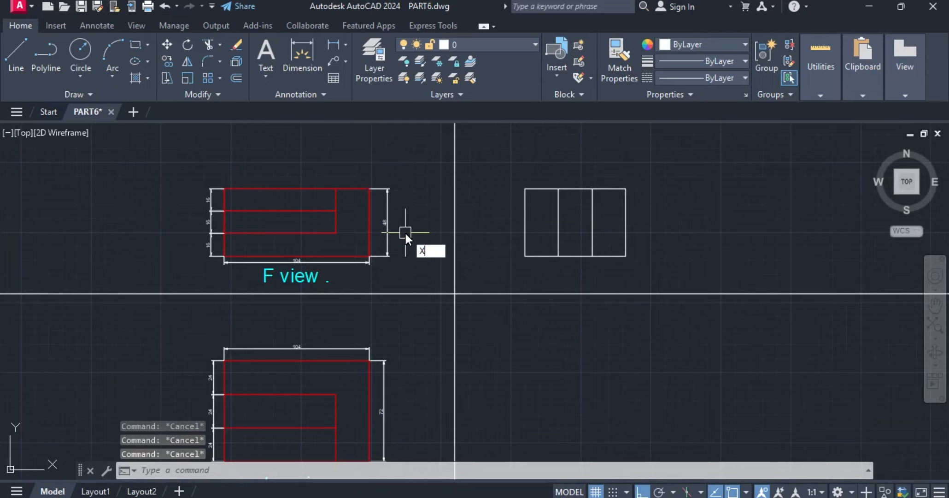
type("L")
key("Return")
scroll(313, 222, "up", 5)
scroll(383, 269, "down", 1)
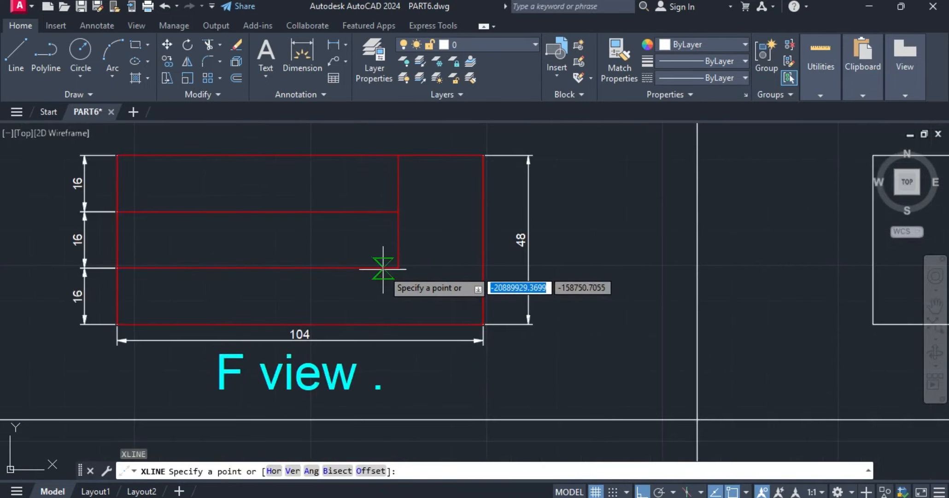
left_click(383, 269)
left_click(407, 267)
key("Escape")
- Draw a horizontal construction line through the front view's upper inner line, extending across the side view
key("Return")
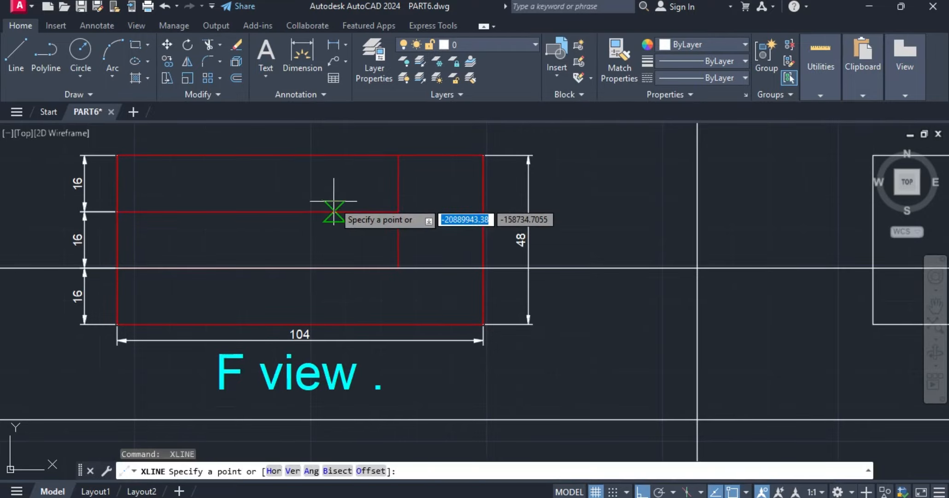
left_click(334, 201)
left_click(429, 217)
key("Escape")
scroll(359, 215, "down", 4)
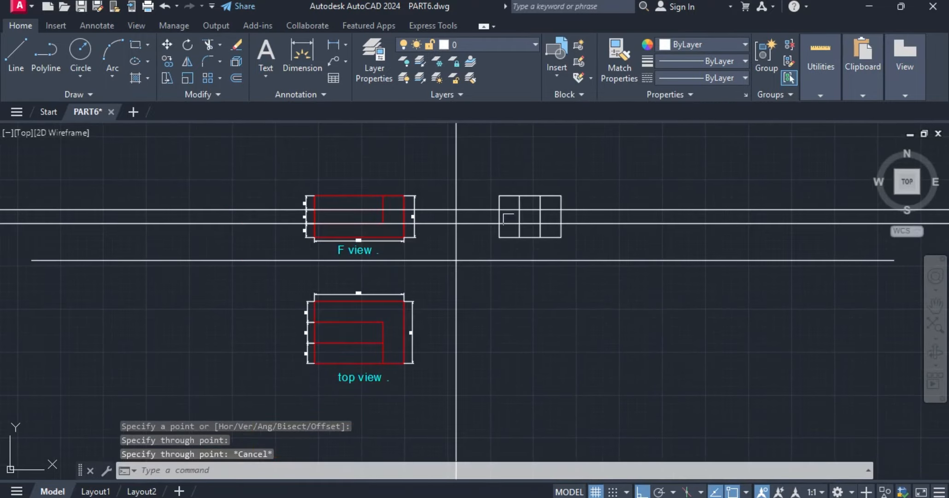
- Trim the side view's right inner vertical below the lower construction line, and that construction line between the two inner verticals
scroll(507, 219, "up", 7)
scroll(611, 258, "up", 1)
key("Escape")
scroll(627, 240, "down", 2)
key("Escape")
key("Escape")
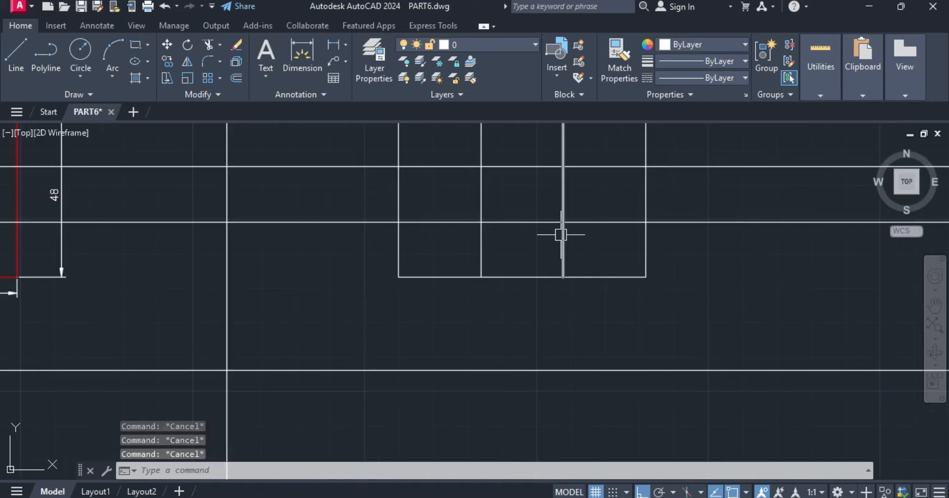
type("r")
key("Return")
left_click(562, 254)
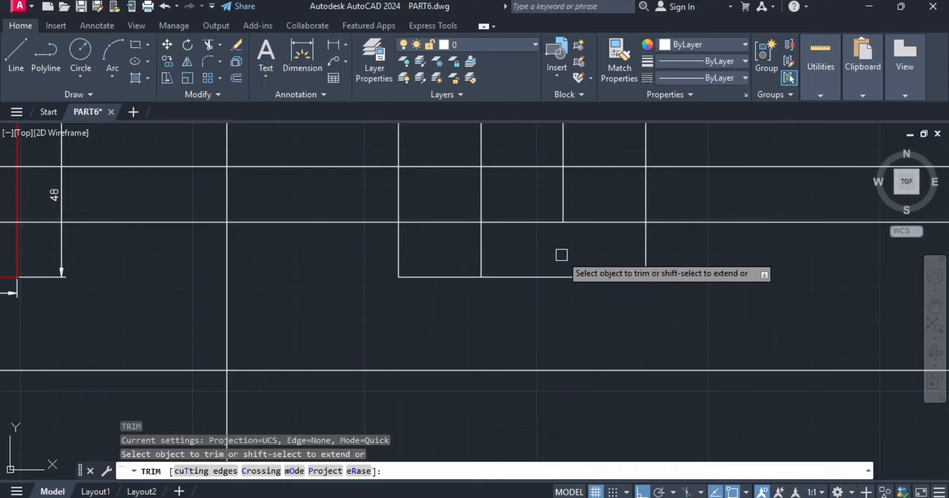
left_click(525, 221)
scroll(525, 220, "down", 4)
scroll(537, 203, "up", 4)
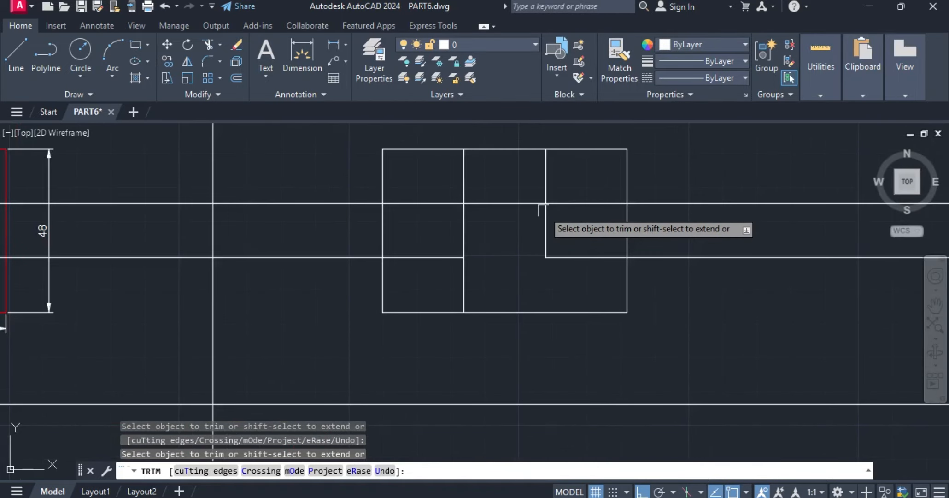
- Trim the surplus upper construction line and inner vertical segments inside the side view, leaving the stepped profile
left_click(546, 184)
left_click(583, 209)
left_click(577, 192)
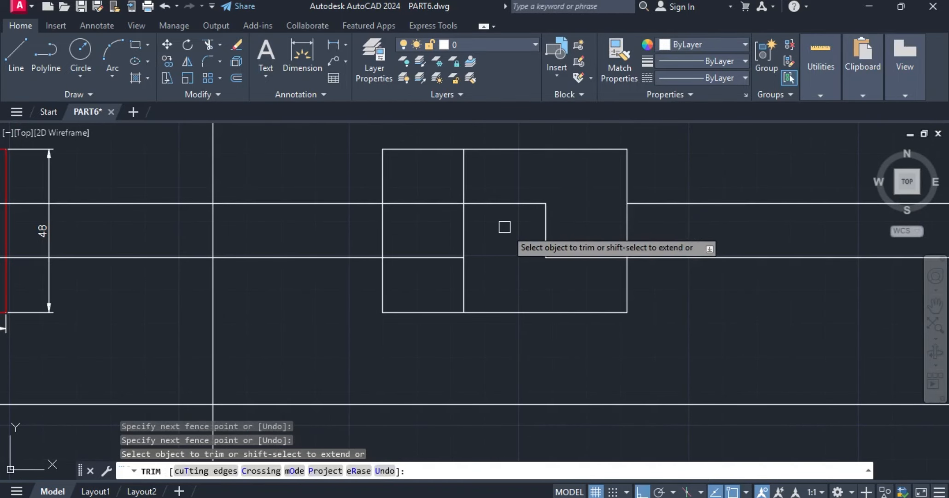
left_click(489, 228)
mouse_move(470, 229)
left_mouse_down()
mouse_move(455, 228)
mouse_move(443, 199)
left_mouse_up()
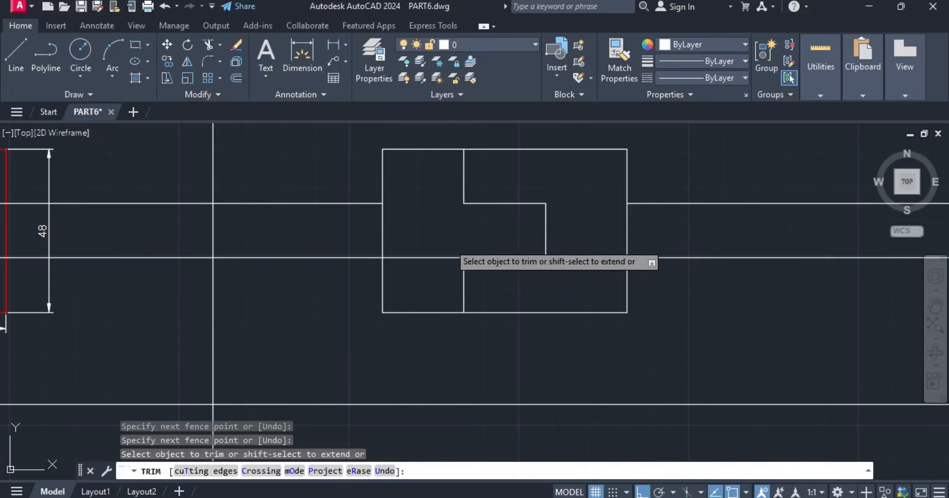
- Erase the leftover inner vertical segment between the lower construction line and the side view's bottom edge
key("Escape")
left_click(480, 277)
left_click(447, 282)
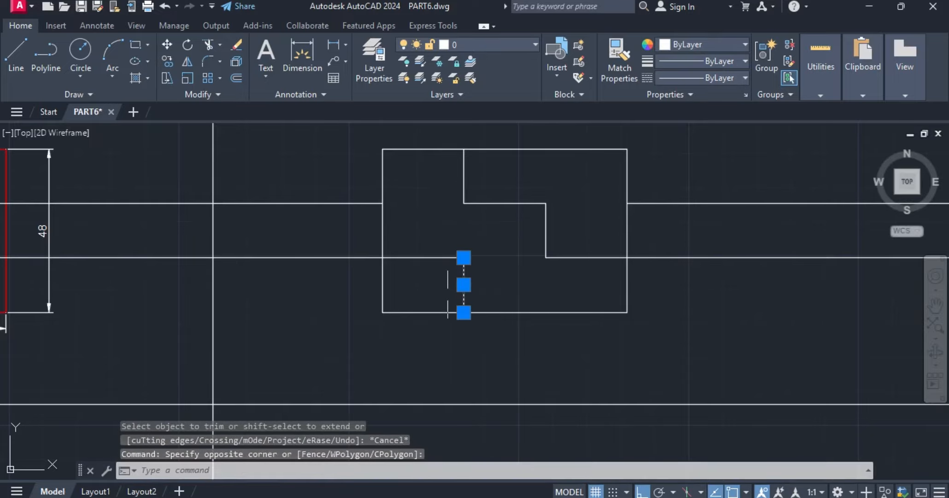
key("Delete")
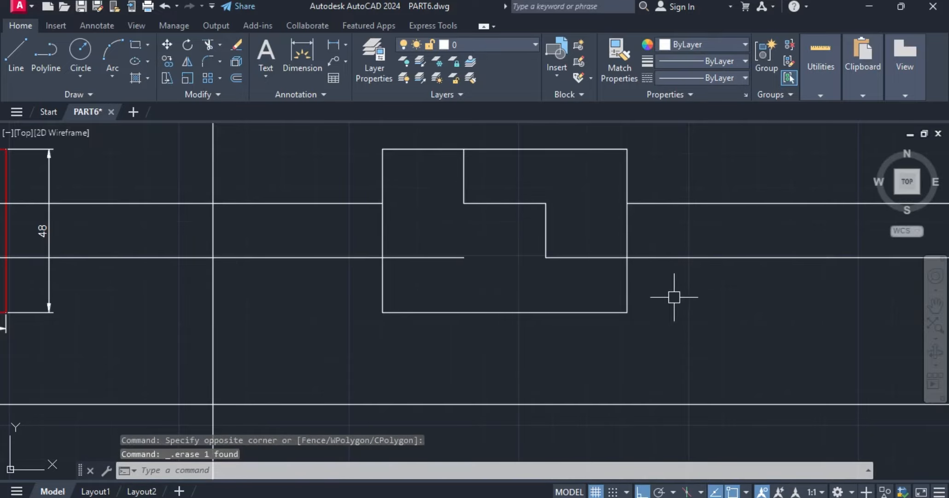
- Trim both horizontal construction lines beyond the side view's right edge and between the vertical divider and the side view
key("Escape")
type("TR")
key("Return")
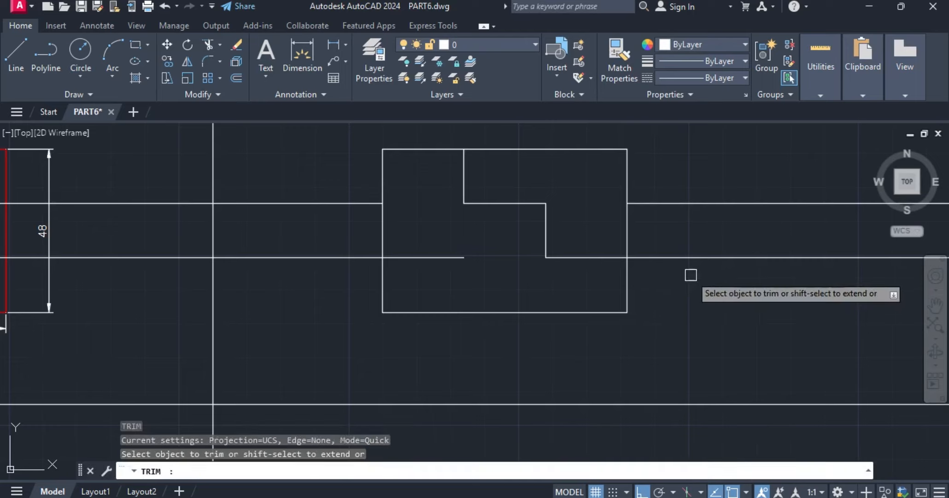
left_click_drag(690, 273, 682, 237)
left_click_drag(657, 177, 662, 235)
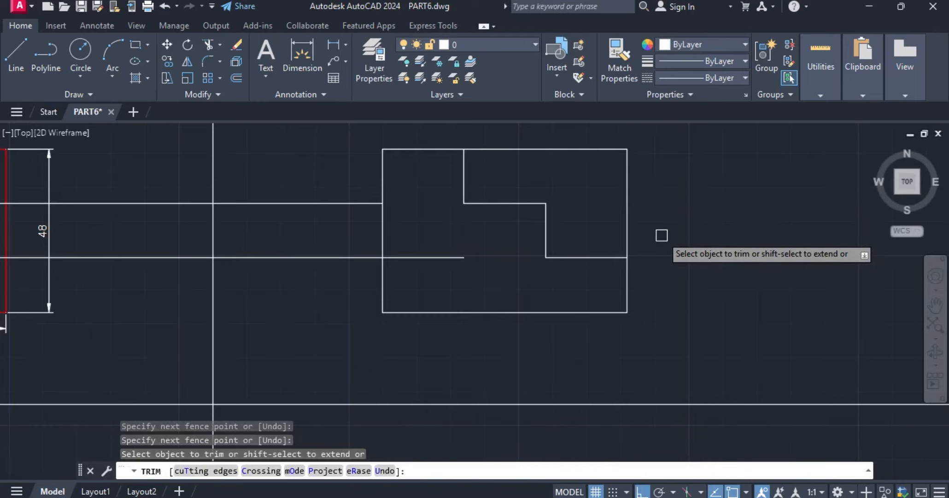
scroll(594, 237, "down", 4)
scroll(561, 225, "up", 6)
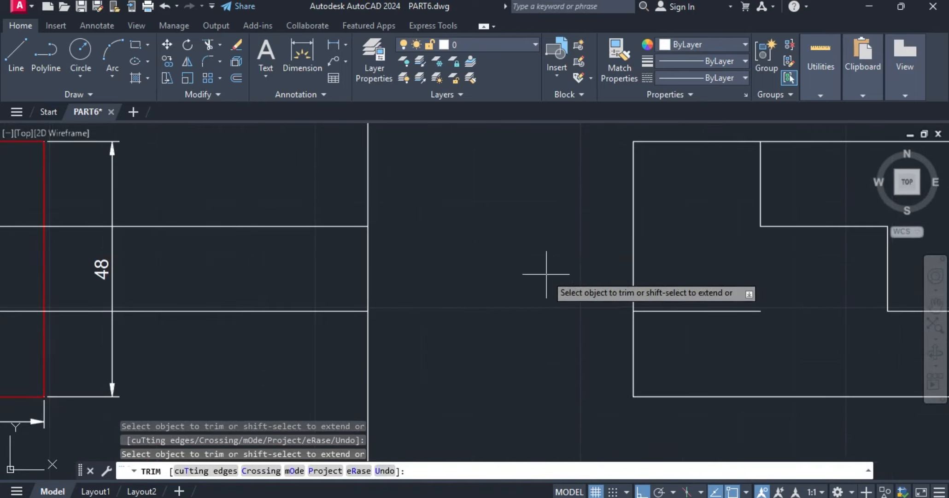
- Erase the leftover horizontal segment inside the side view's lower left area
key("Escape")
key("Escape")
key("Escape")
scroll(648, 295, "down", 5)
left_click(676, 320)
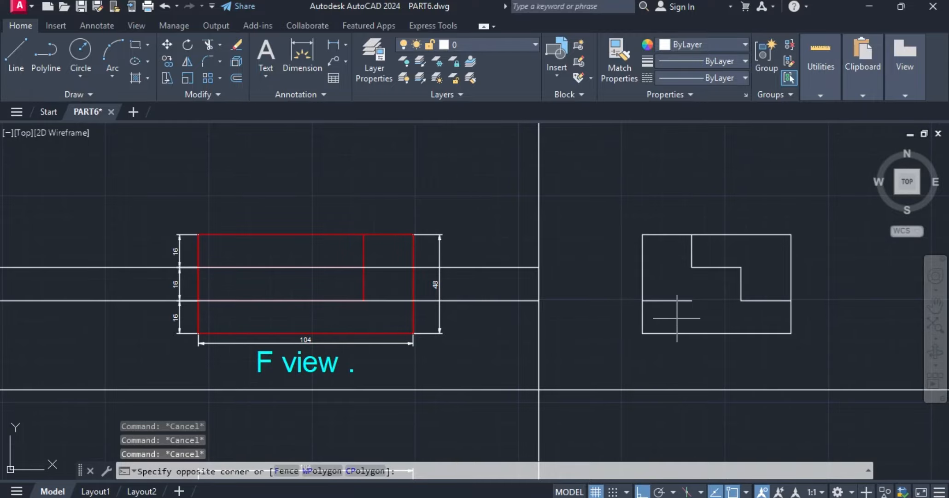
left_click(668, 298)
key("Delete")
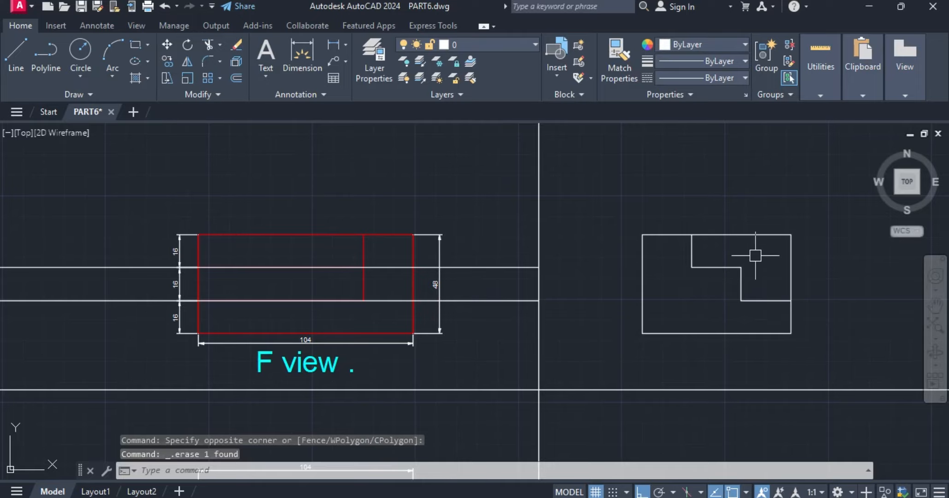
- Check the side view and its dimensions in the reference image, and return to the drawing in AutoCAD
scroll(671, 318, "down", 3)
key("alt+Tab")
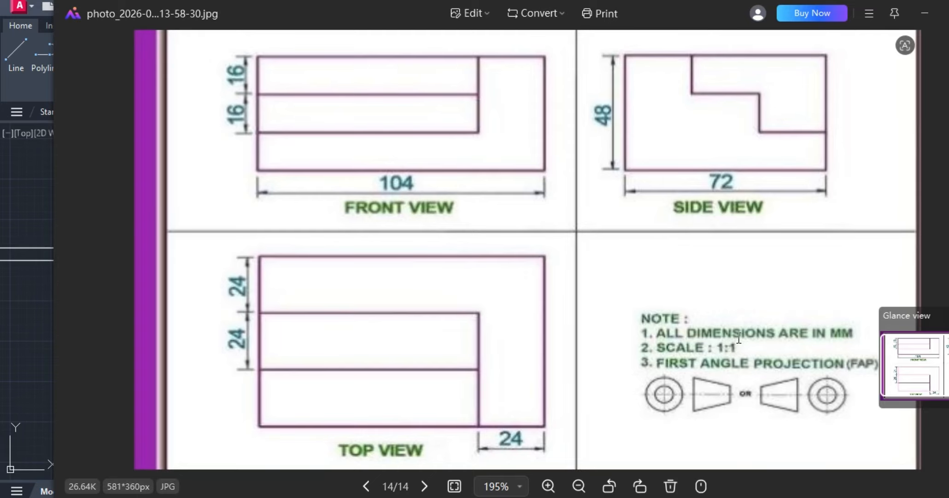
key("alt+Tab")
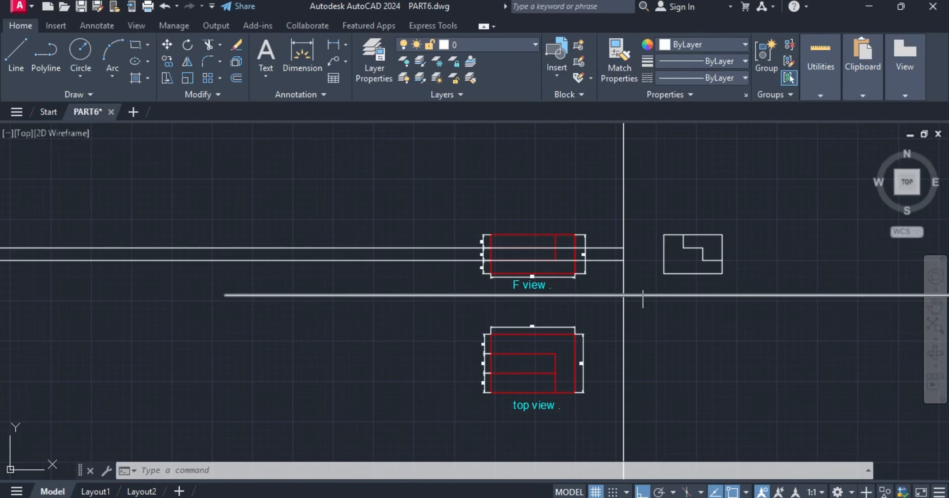
key("Escape")
key("Escape")
scroll(707, 258, "up", 4)
scroll(686, 257, "down", 4)
key("Escape")
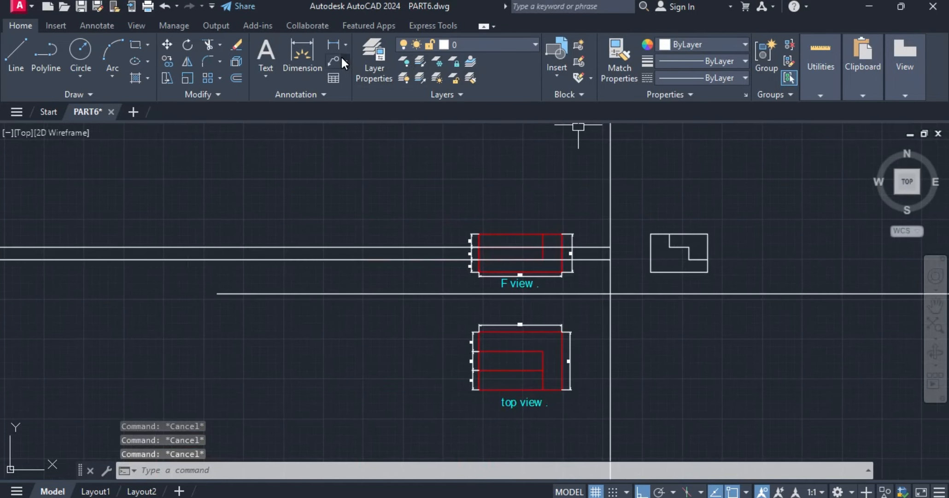
left_click(331, 44)
key("Escape")
key("Escape")
key("Escape")
key("Escape")
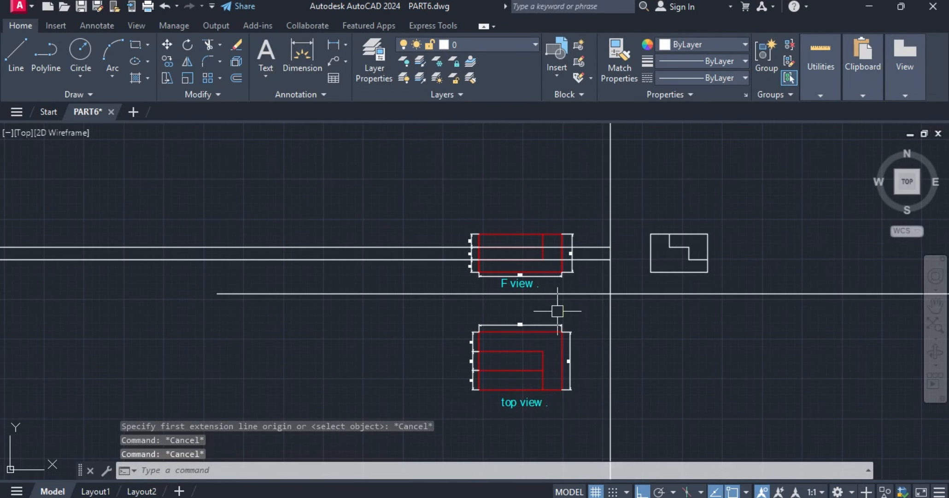
- Add a linear dimension for the side view's full height, placed outside its left edge
type("DIM")
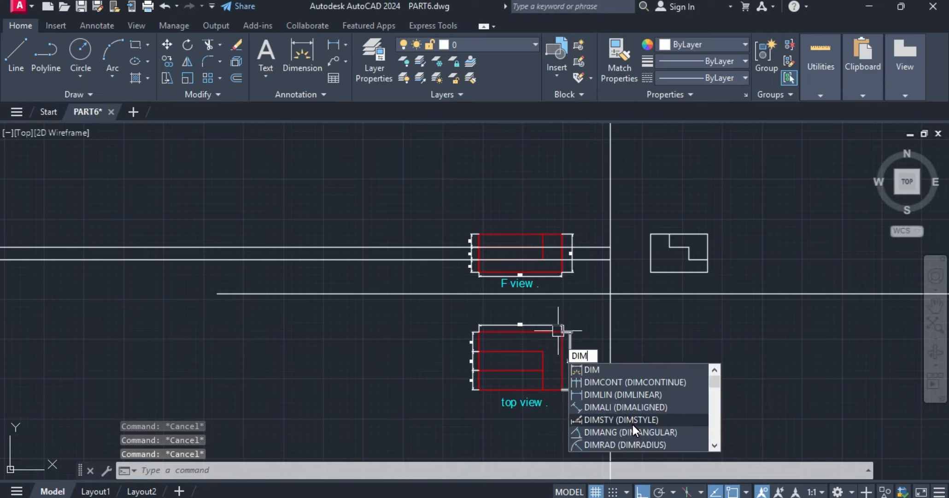
left_click(627, 394)
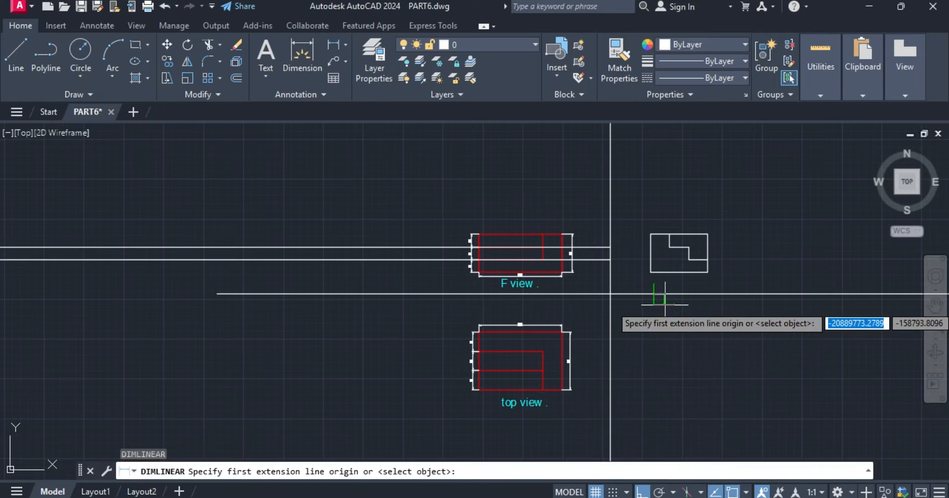
scroll(664, 276, "up", 6)
left_click(650, 362)
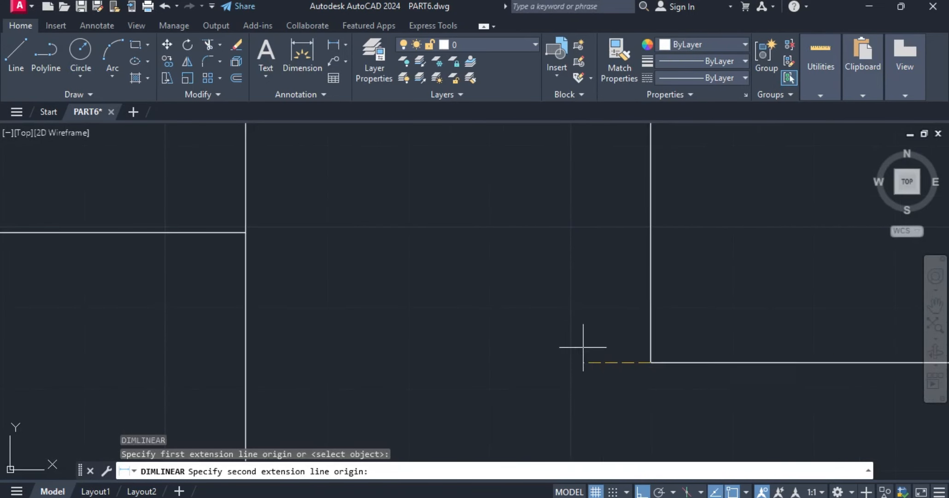
scroll(582, 409, "down", 4)
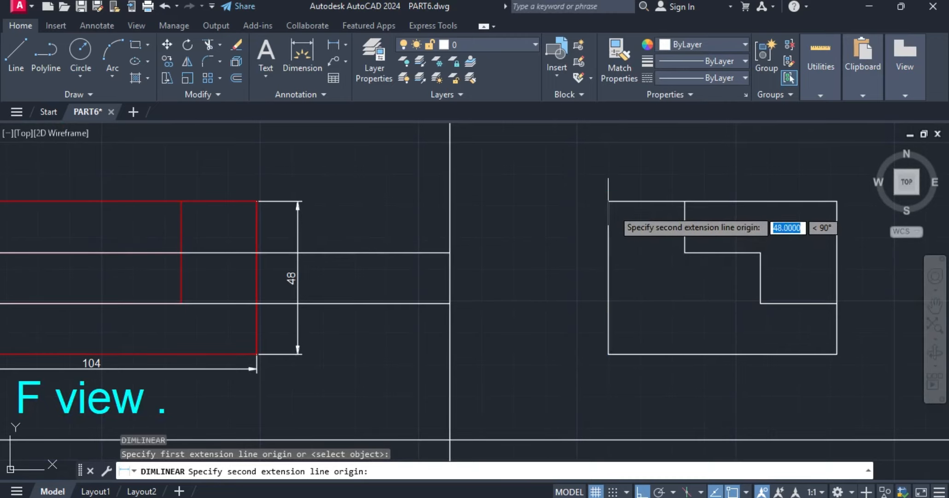
left_click(608, 201)
scroll(601, 242, "up", 2)
left_click(577, 255)
scroll(578, 255, "down", 4)
key("Escape")
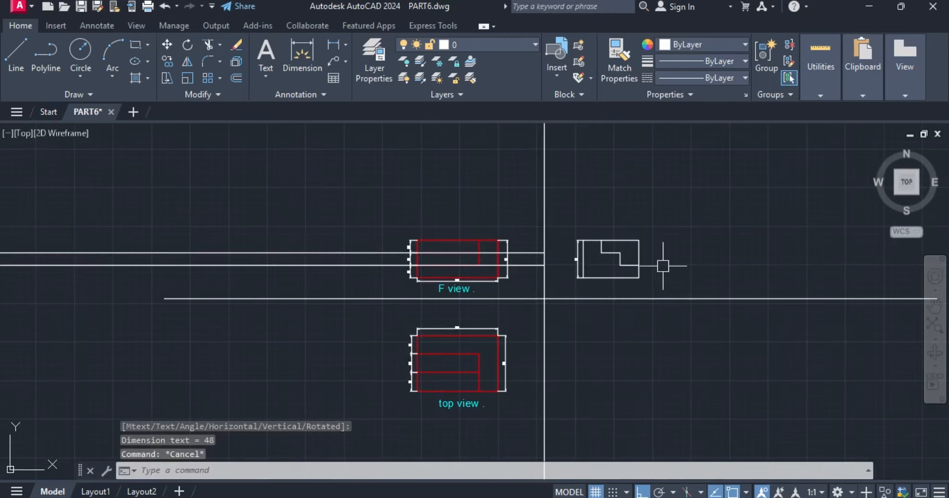
- Add a linear dimension for the height of the side view's lowest step, placed outside the right edge
scroll(676, 265, "up", 2)
key("space")
scroll(608, 275, "up", 1)
left_click(551, 306)
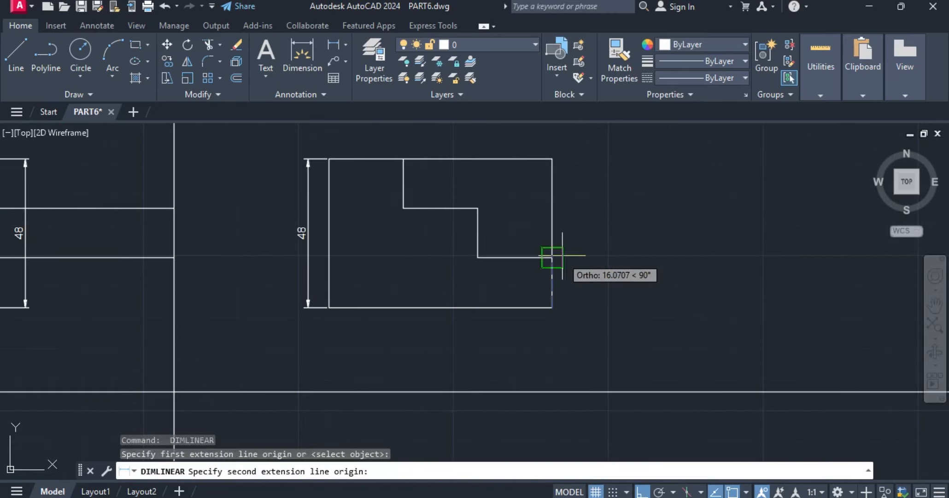
left_click(554, 259)
left_click(580, 263)
key("Escape")
key("Escape")
scroll(586, 271, "up", 3)
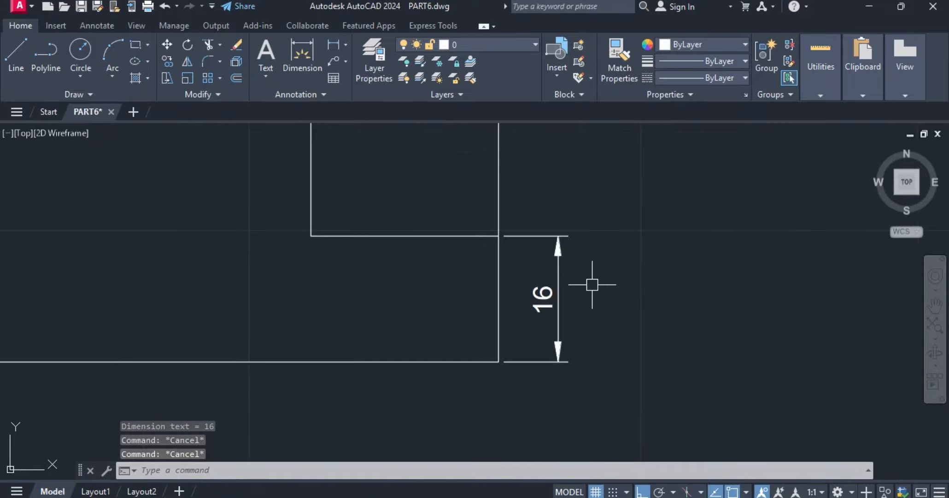
- Continue the lowest step's dimension upward to the middle step corner and the side view's top edge
type("D")
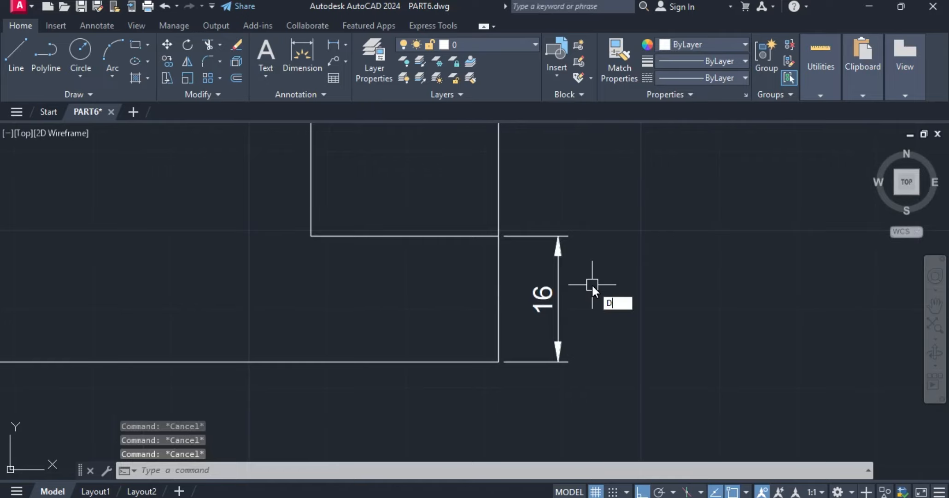
type("IM")
left_click(678, 328)
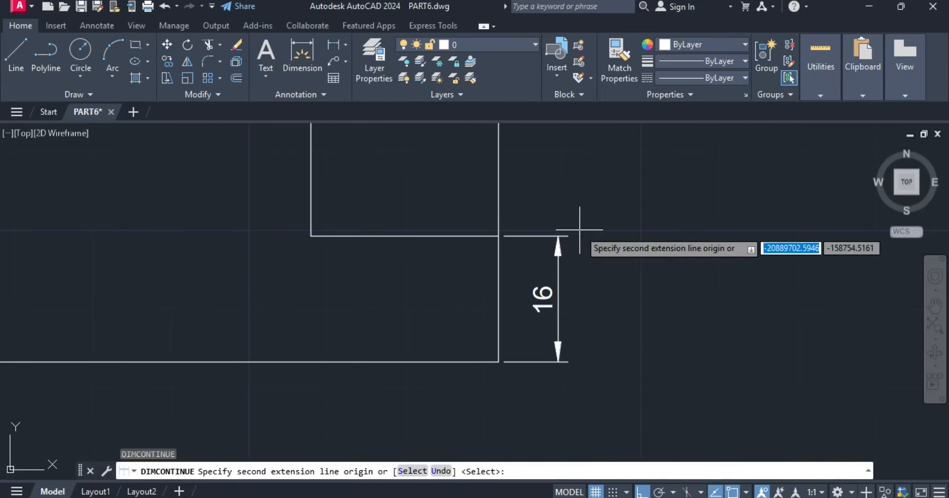
scroll(579, 229, "down", 3)
scroll(435, 218, "up", 3)
left_click(371, 232)
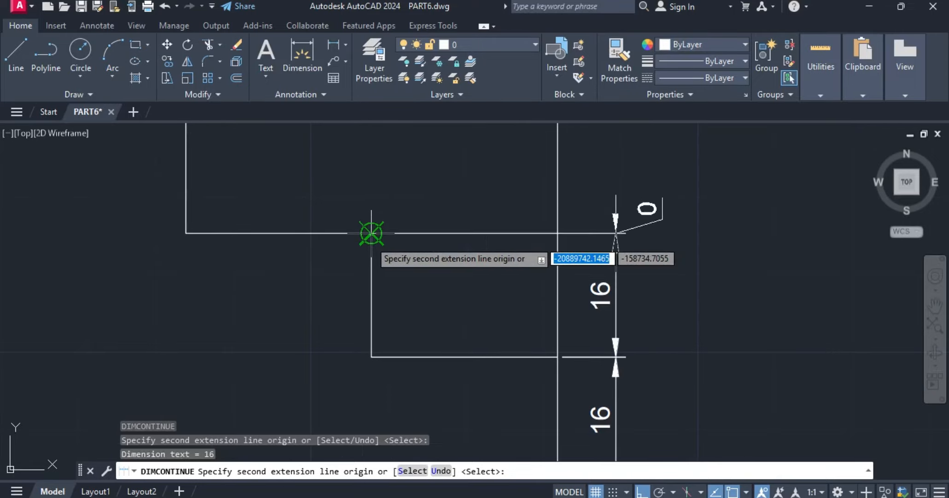
scroll(371, 233, "down", 3)
left_click(314, 197)
scroll(318, 165, "up", 2)
key("Escape")
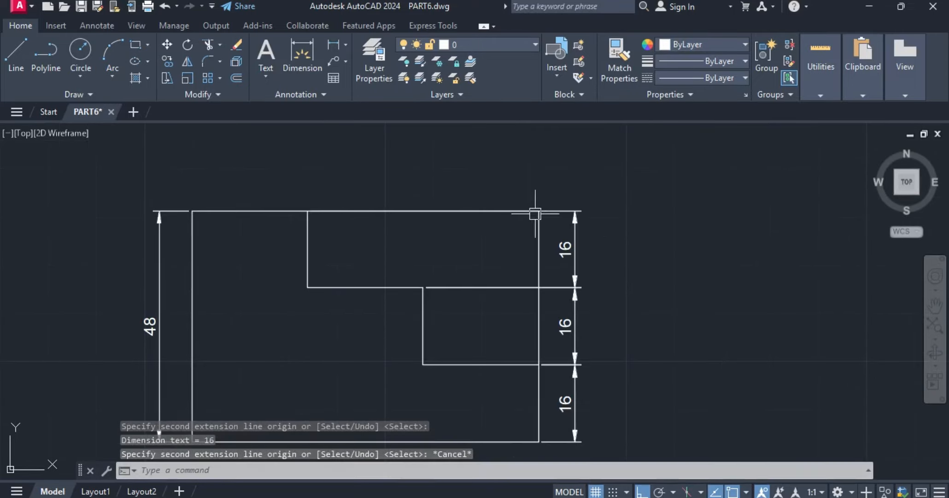
scroll(535, 214, "down", 4)
key("Escape")
scroll(549, 244, "up", 4)
scroll(579, 250, "down", 4)
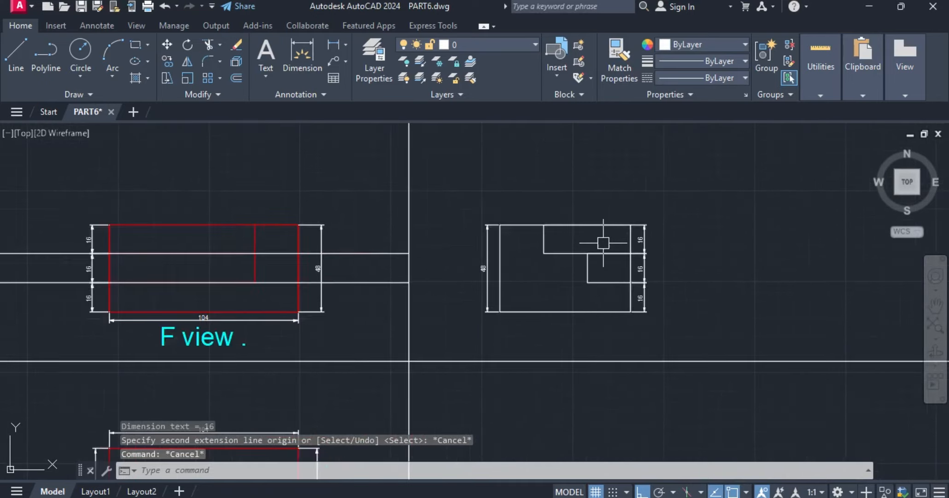
scroll(603, 243, "up", 3)
scroll(631, 252, "down", 4)
key("Escape")
key("Escape")
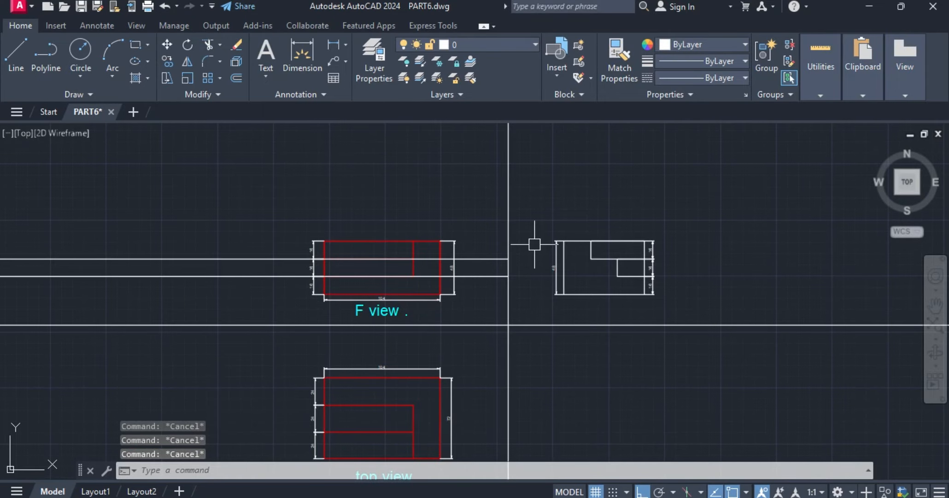
- Add a linear dimension for the side view's full width, placed above its top edge
type("DIM")
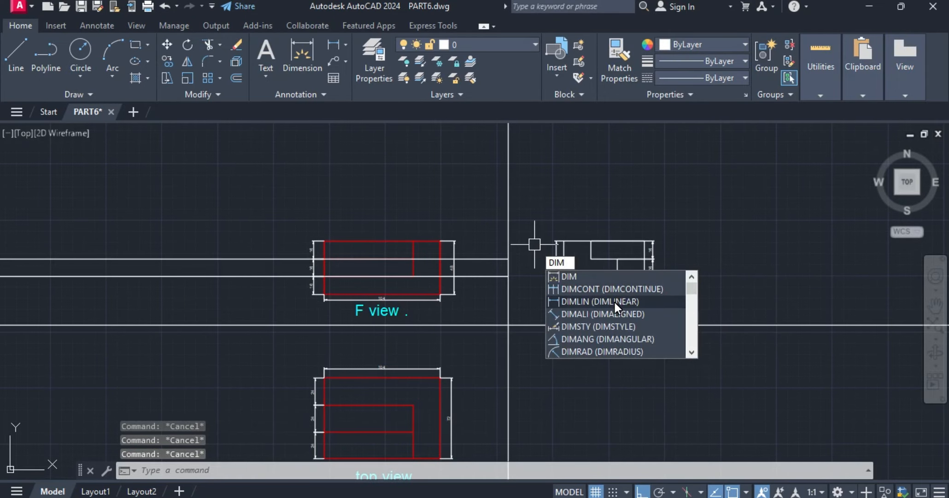
left_click(615, 302)
scroll(548, 267, "up", 5)
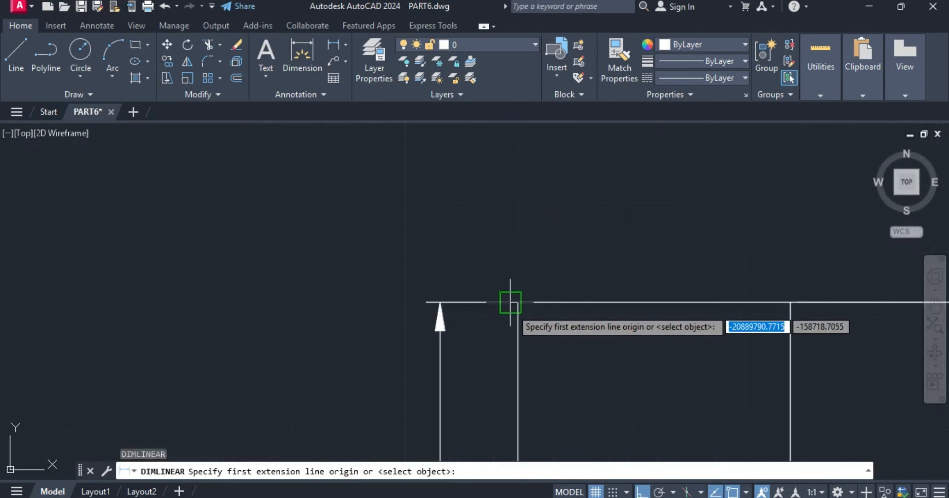
left_click(504, 330)
scroll(542, 339, "down", 3)
scroll(599, 341, "up", 5)
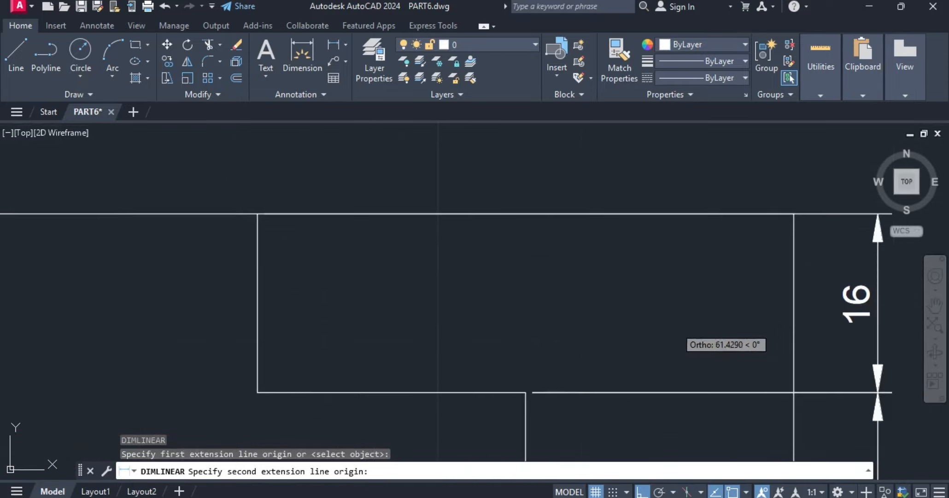
left_click(793, 270)
scroll(794, 270, "down", 5)
scroll(774, 198, "up", 5)
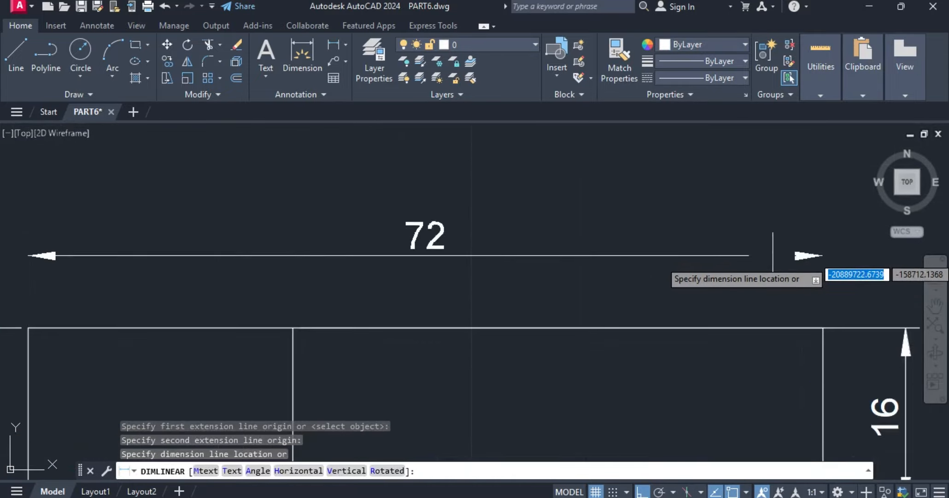
left_click(791, 275)
scroll(678, 258, "down", 8)
key("Escape")
scroll(678, 276, "up", 5)
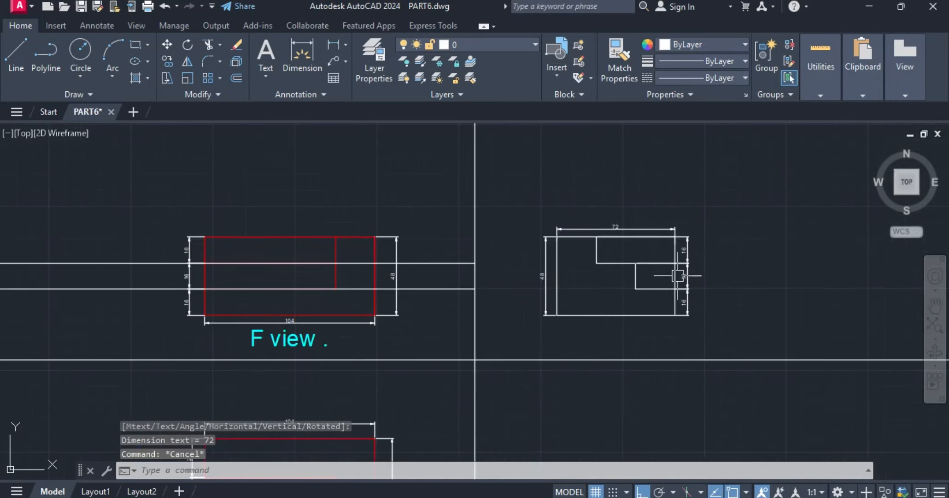
key("Escape")
scroll(622, 285, "up", 2)
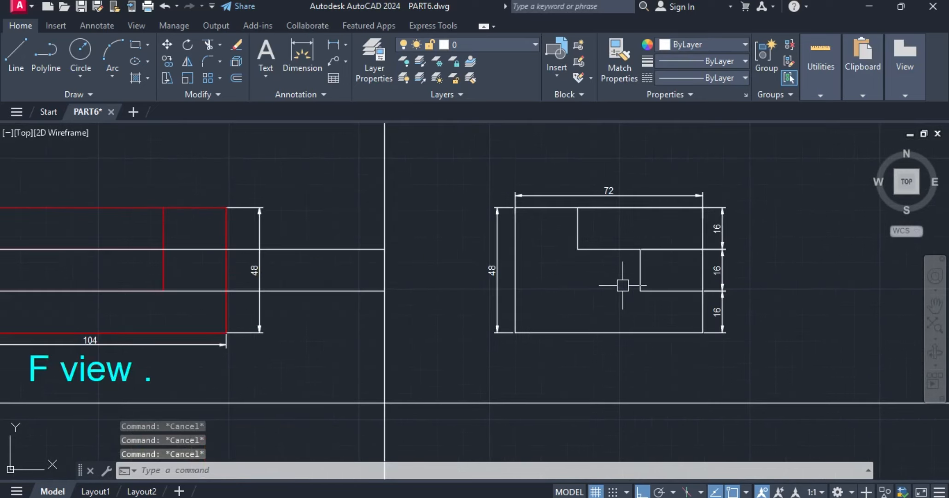
scroll(623, 285, "down", 5)
scroll(628, 286, "up", 3)
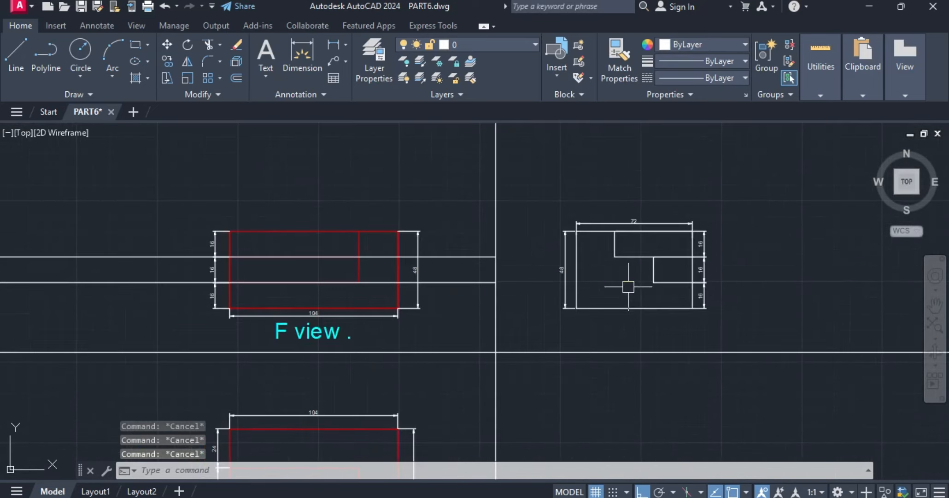
scroll(654, 304, "up", 4)
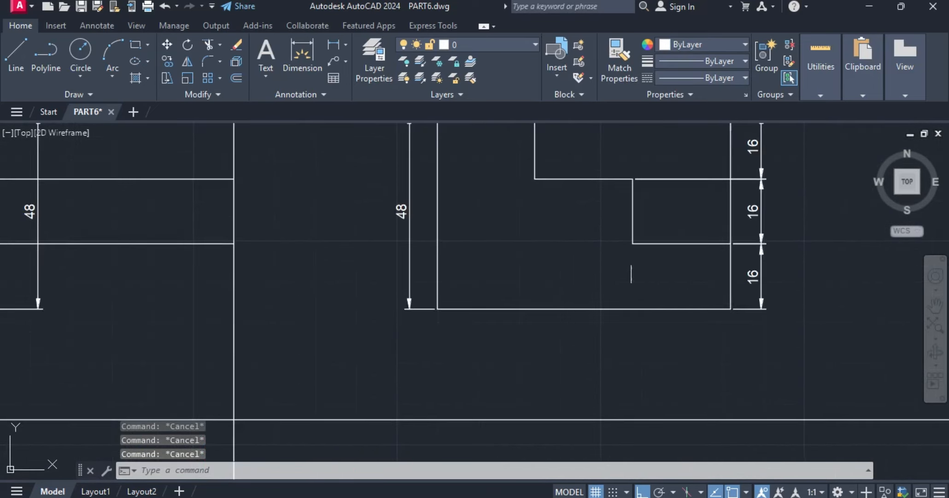
left_click(645, 273)
left_click(628, 233)
scroll(615, 272, "down", 3)
scroll(611, 316, "up", 5)
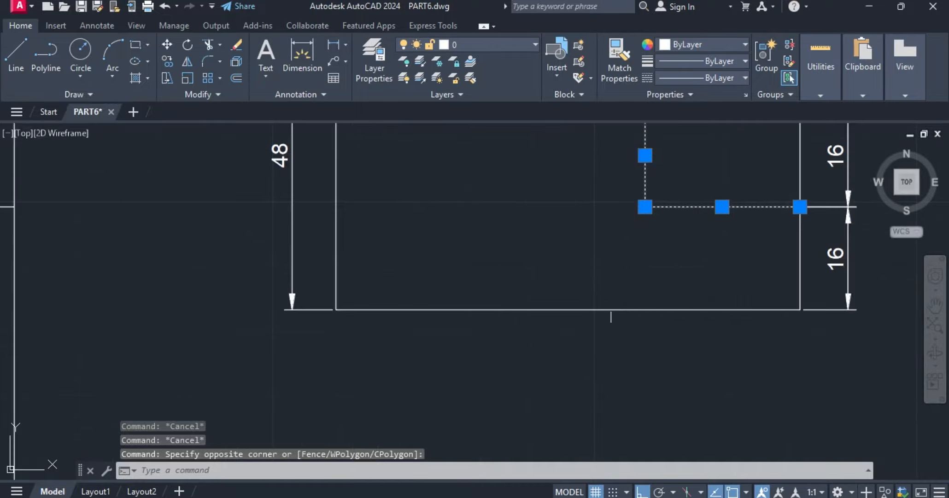
left_click(611, 316)
left_click(594, 286)
scroll(571, 258, "down", 4)
left_click(564, 250)
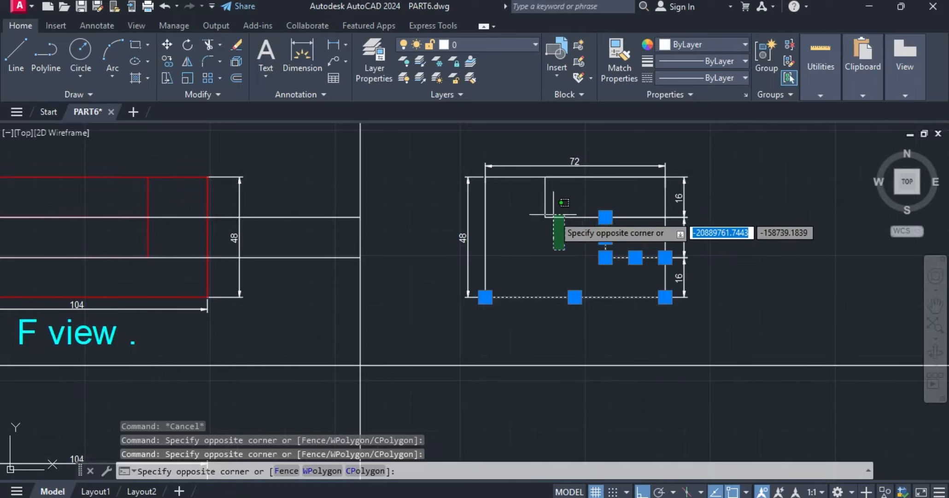
left_click(553, 215)
scroll(543, 183, "up", 4)
scroll(503, 185, "down", 2)
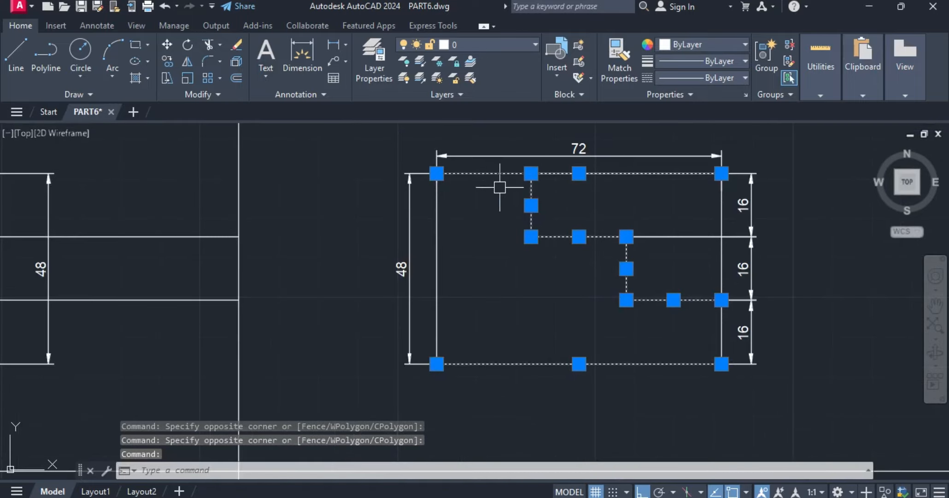
key("Escape")
- Move the complete stepped outline of the side view, without its dimensions, onto the object layer
left_click(426, 161)
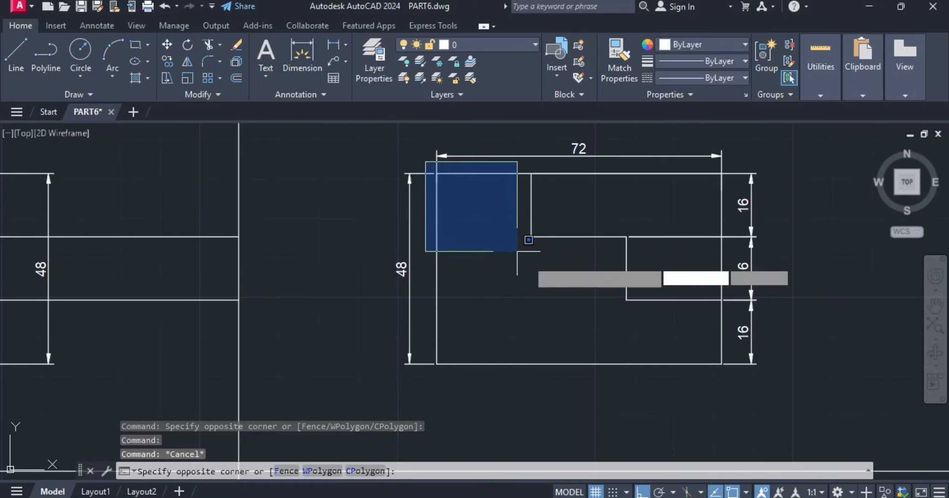
left_click(730, 388)
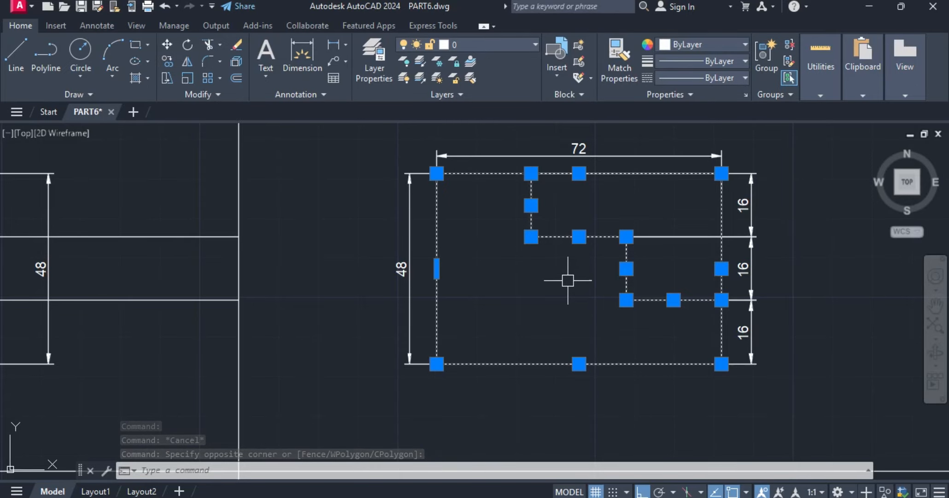
left_click(535, 45)
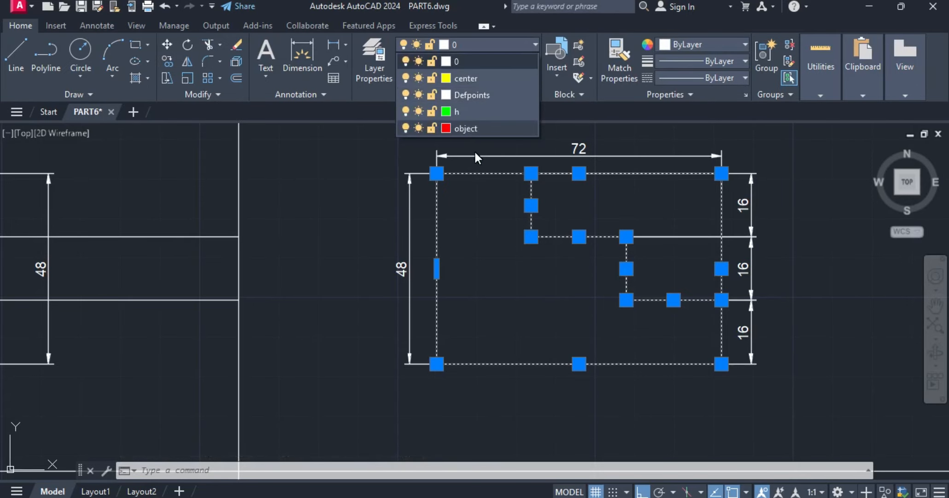
left_click(457, 128)
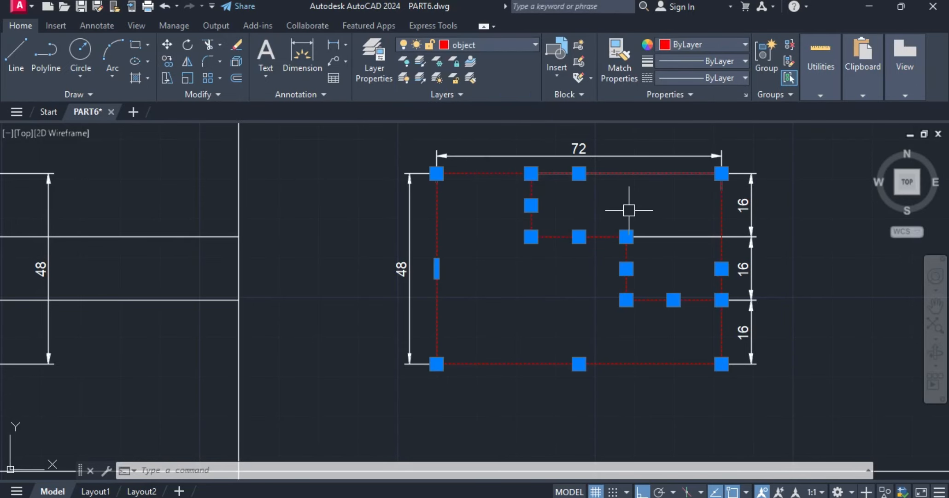
key("Escape")
scroll(627, 207, "down", 3)
scroll(668, 224, "up", 3)
scroll(669, 224, "down", 2)
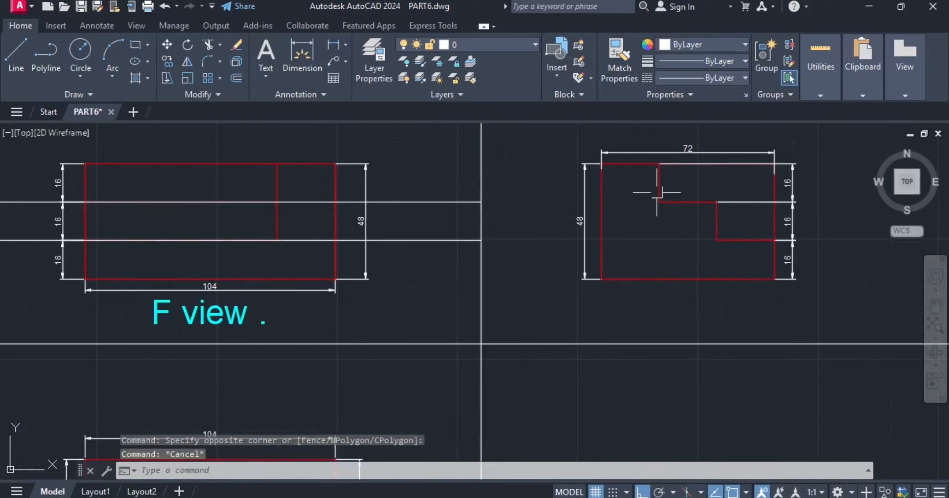
- Copy the "F view ." label horizontally from the front view to below the side view
scroll(658, 213, "down", 2)
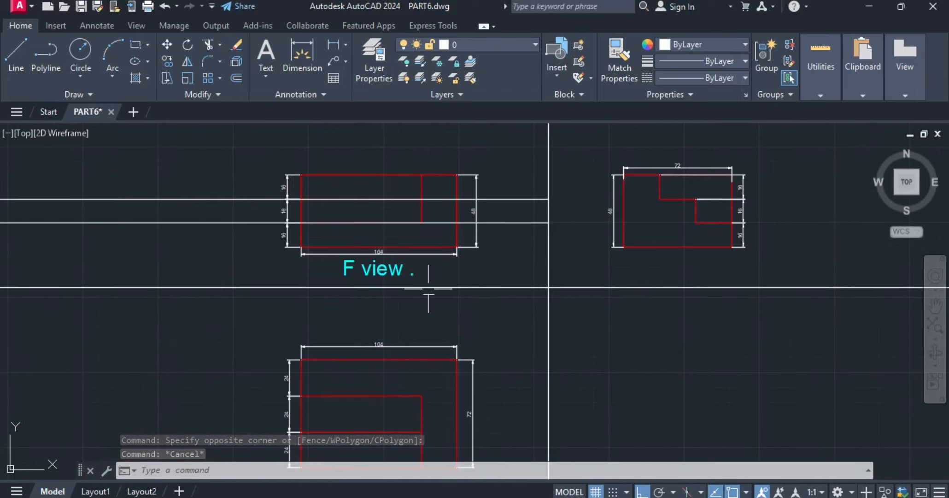
scroll(357, 289, "up", 4)
key("Escape")
key("Escape")
left_click(530, 247)
left_click(427, 240)
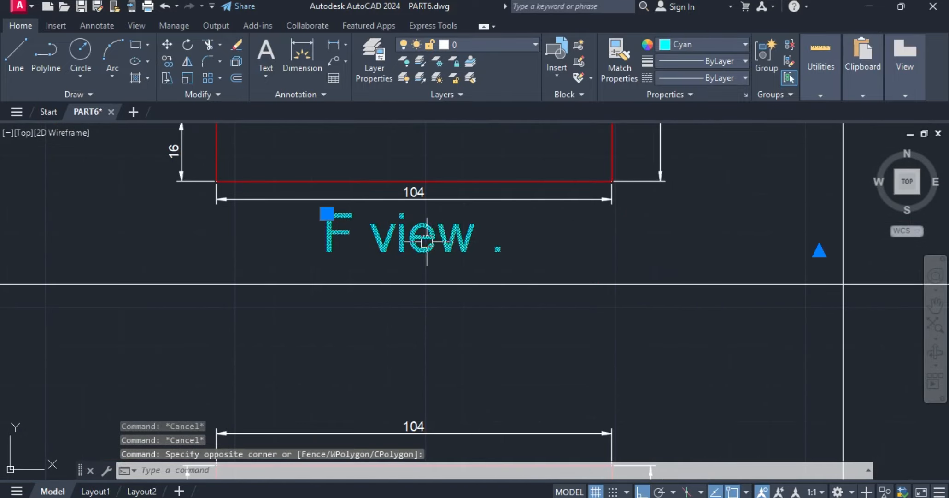
type("CO")
key("Return")
left_click(429, 246)
scroll(387, 246, "down", 6)
scroll(560, 248, "up", 6)
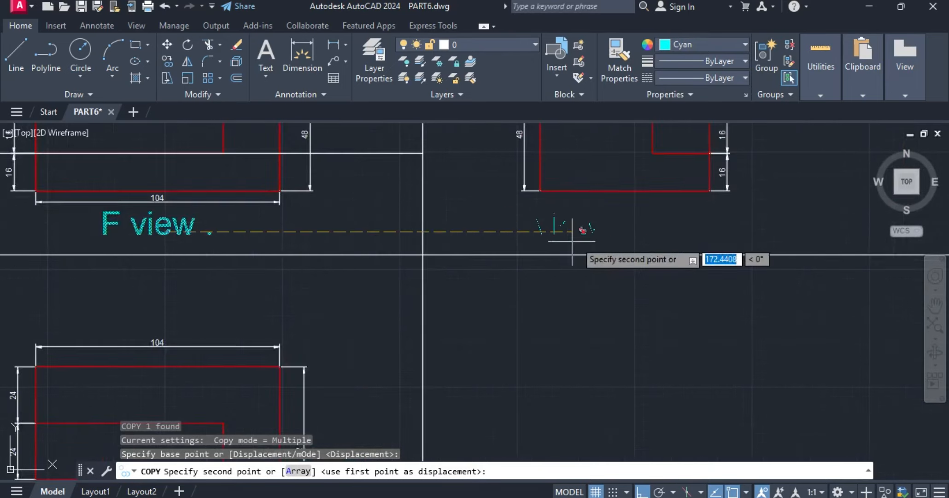
left_click(675, 226)
key("Escape")
- Edit the copied label under the side view to read "S. view ."
scroll(671, 211, "up", 2)
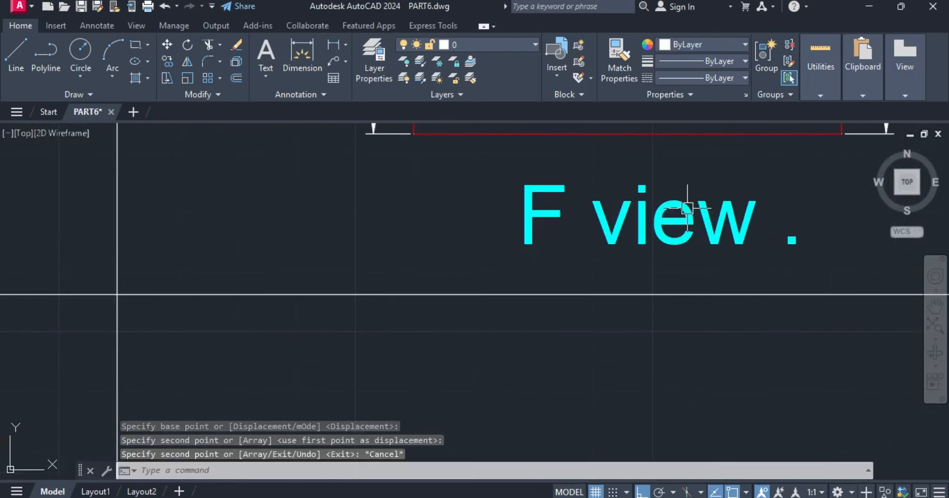
key("Escape")
left_click(652, 216)
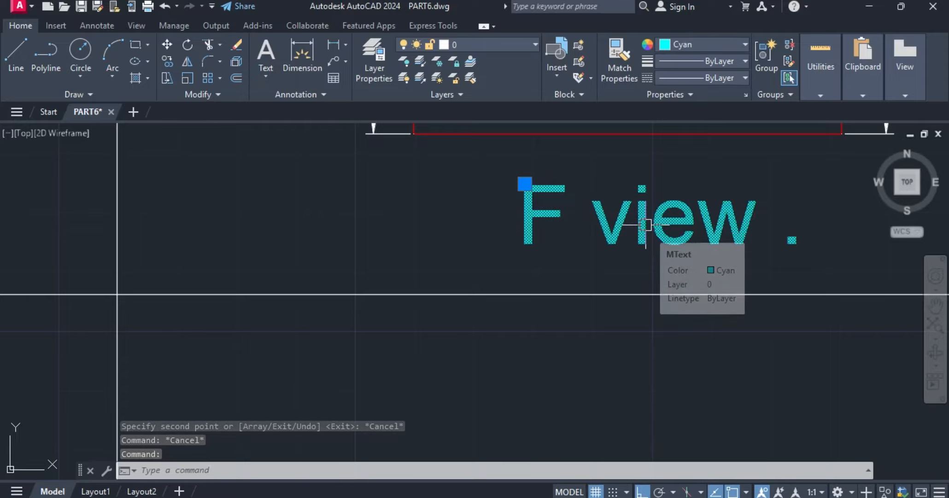
type("e")
key("Return")
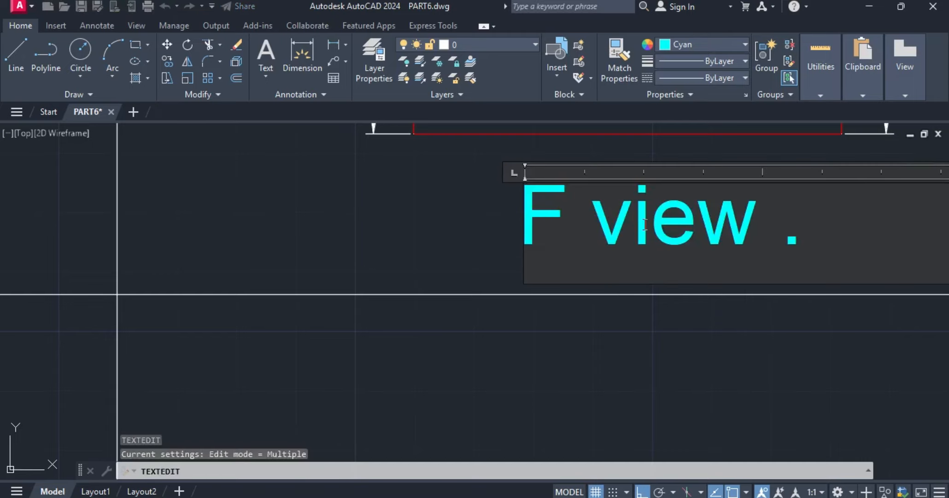
key("BackSpace")
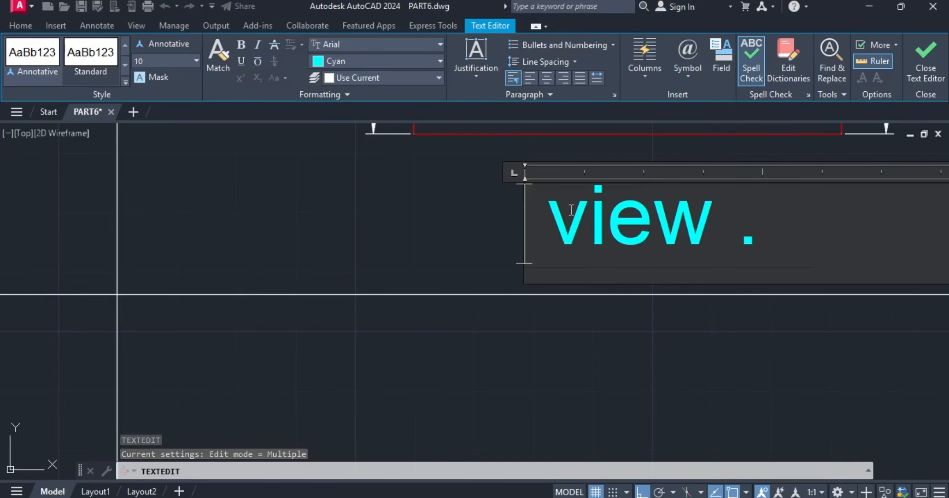
type("S ")
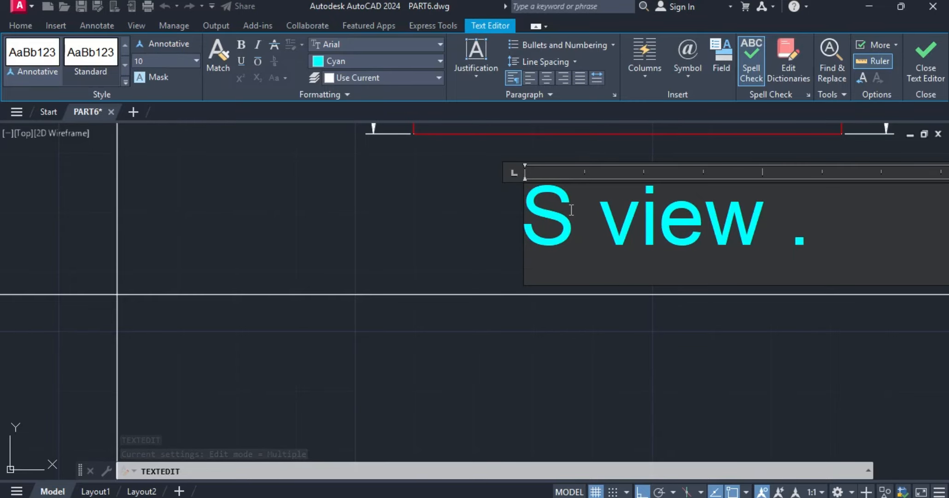
type(".")
left_click(603, 322)
scroll(610, 235, "down", 5)
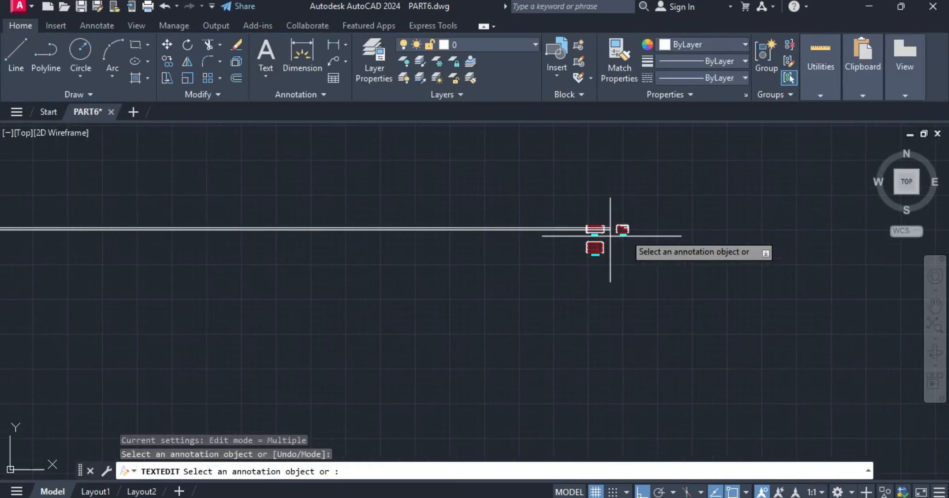
key("Escape")
- Erase the two long horizontal projection lines running through the front view
scroll(532, 232, "up", 4)
left_click(458, 283)
left_click(409, 182)
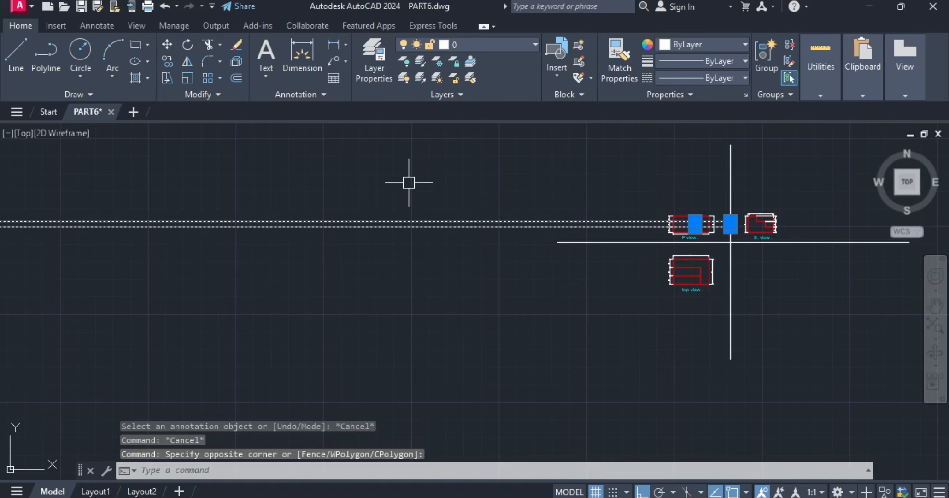
key("Delete")
scroll(585, 244, "down", 2)
scroll(570, 232, "up", 4)
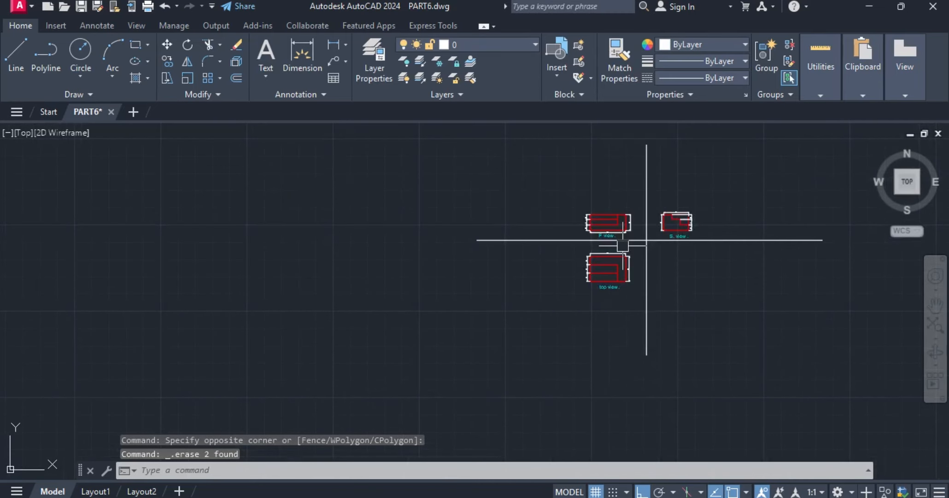
scroll(570, 232, "down", 3)
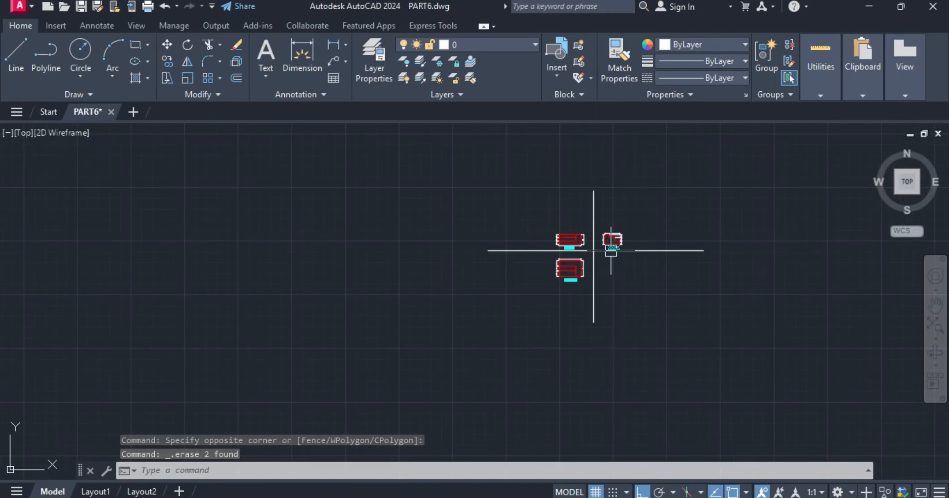